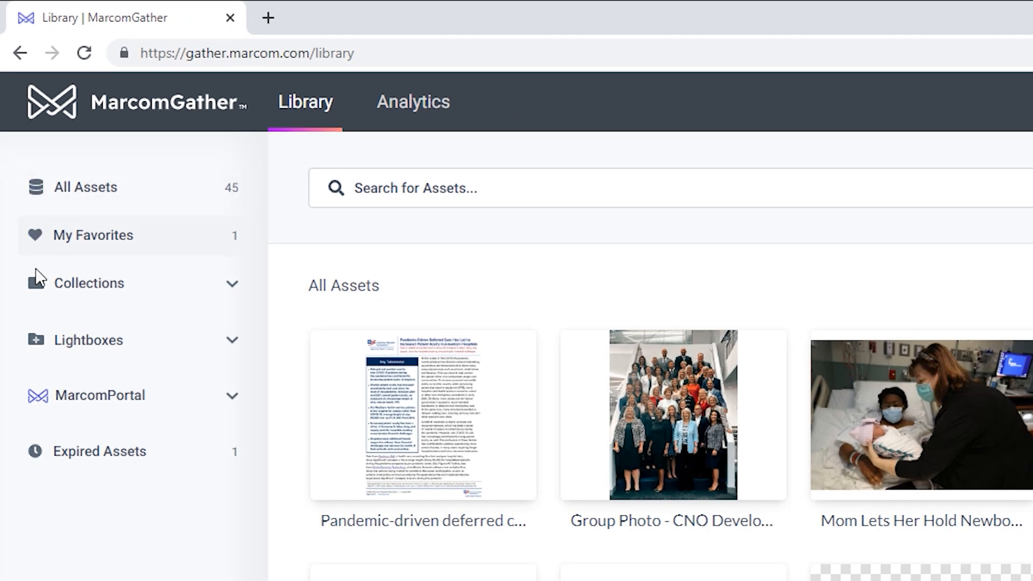
# Step: Look inside Connected Library 1, then return to All Assets and open the Mom newborn photo's '...' menu
pyautogui.click(144, 291)
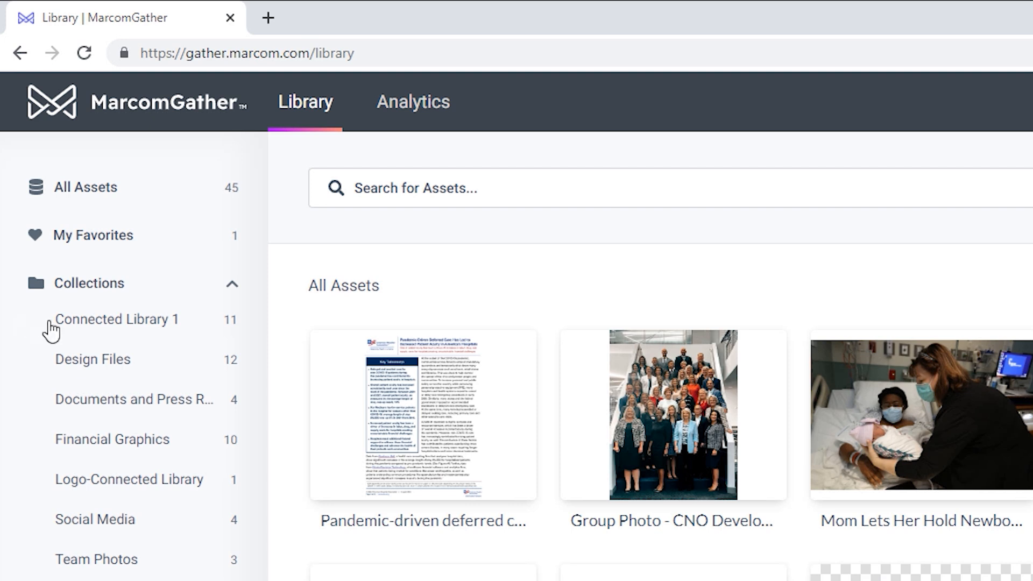
pyautogui.click(88, 329)
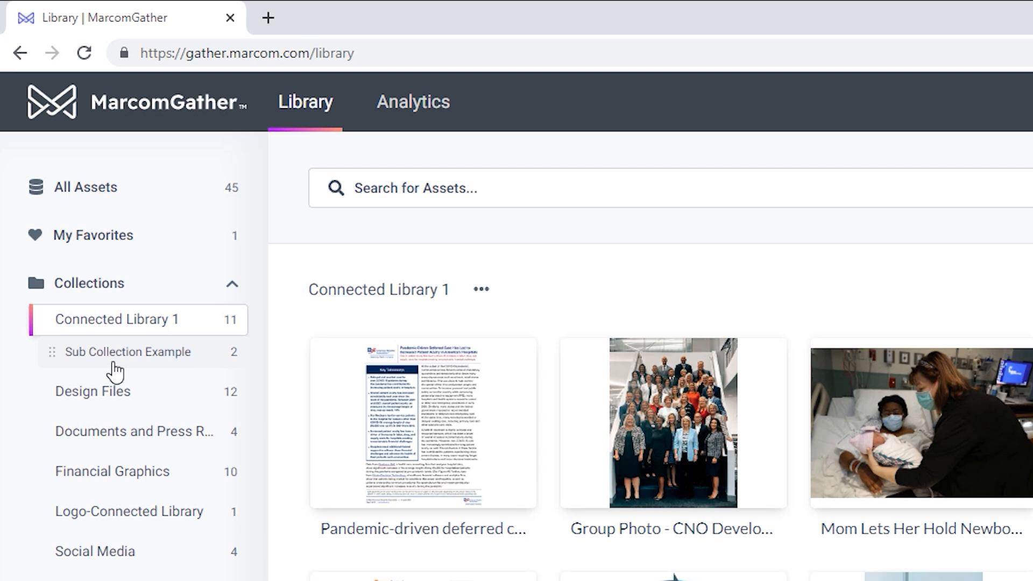
pyautogui.click(80, 191)
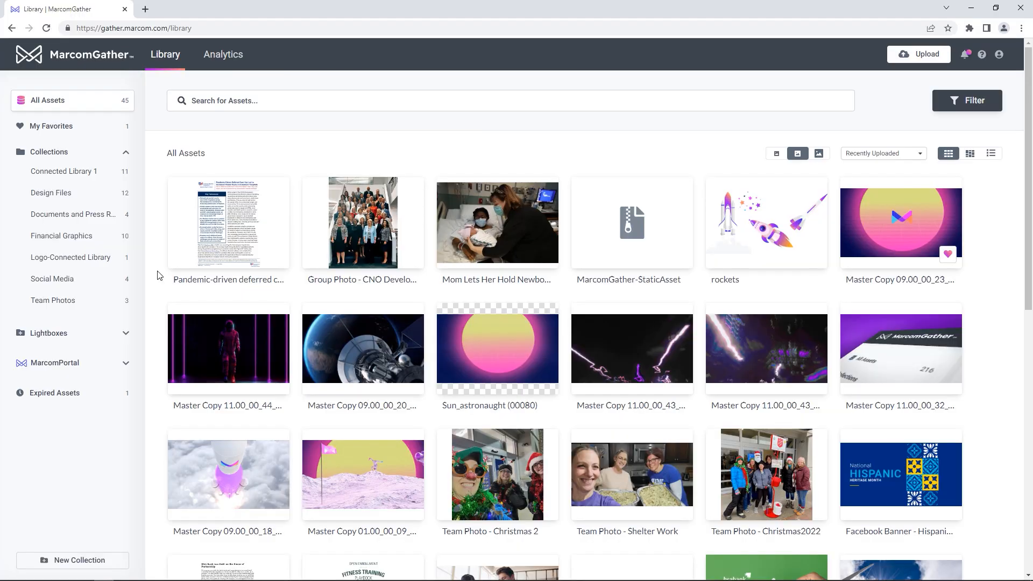
pyautogui.moveTo(552, 200)
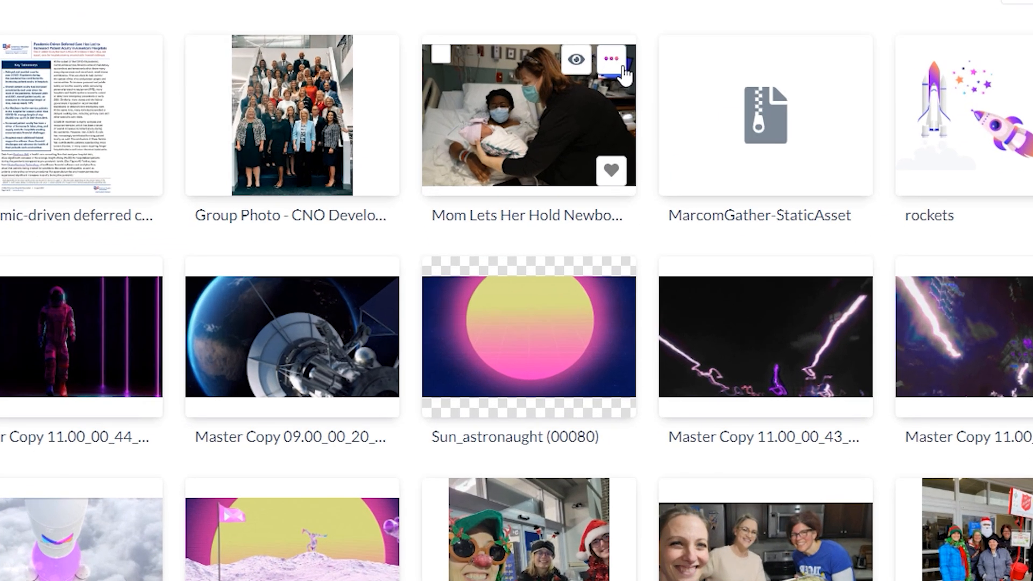
pyautogui.click(622, 68)
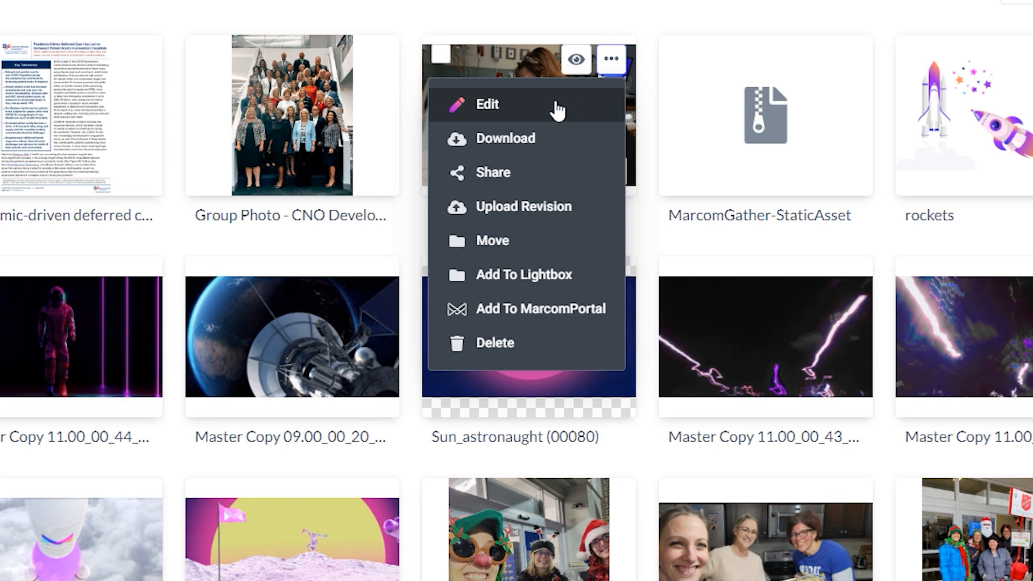
# Step: Edit the Mom Lets Her Hold Newborn Baby asset and scroll through File Summary, Metadata, author and tags
pyautogui.click(558, 110)
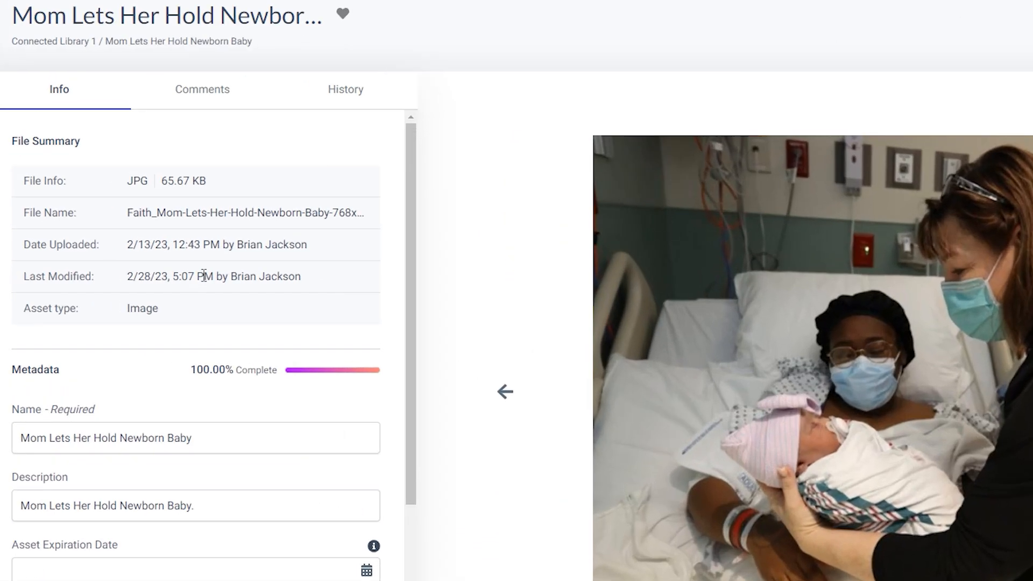
pyautogui.moveTo(171, 308); pyautogui.dragTo(1, 186)
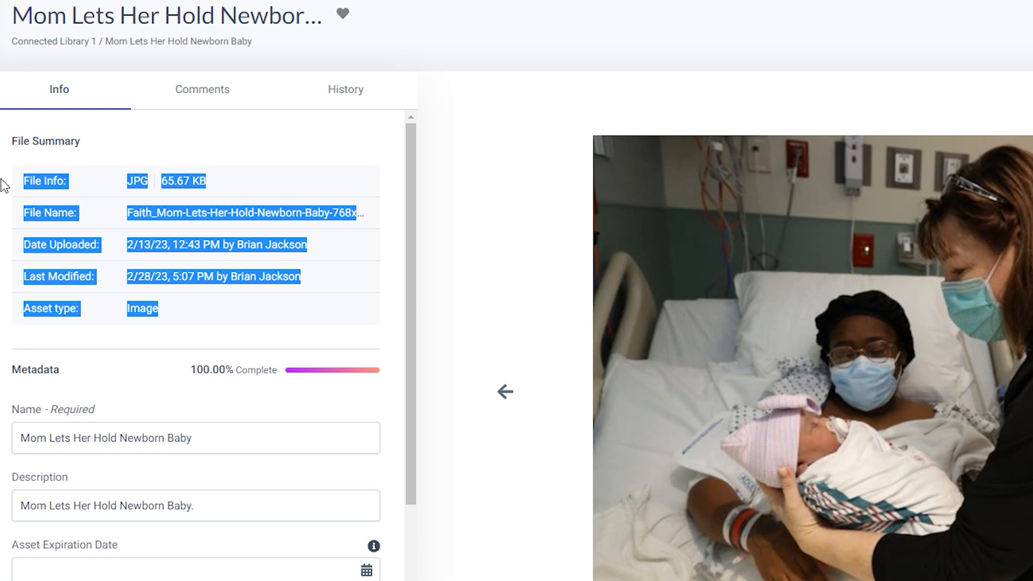
pyautogui.click(105, 164)
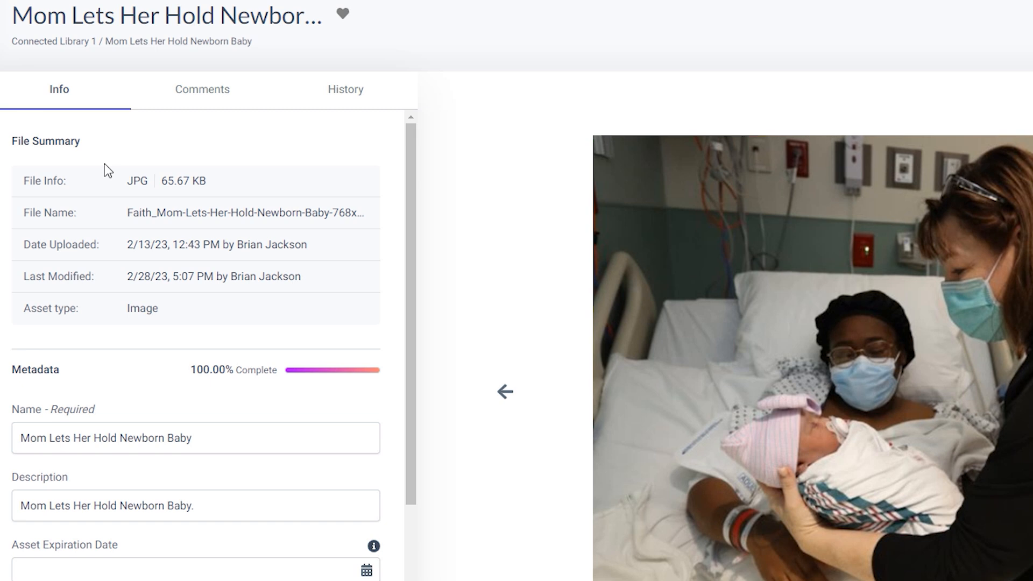
pyautogui.scroll(-5, 104, 163)
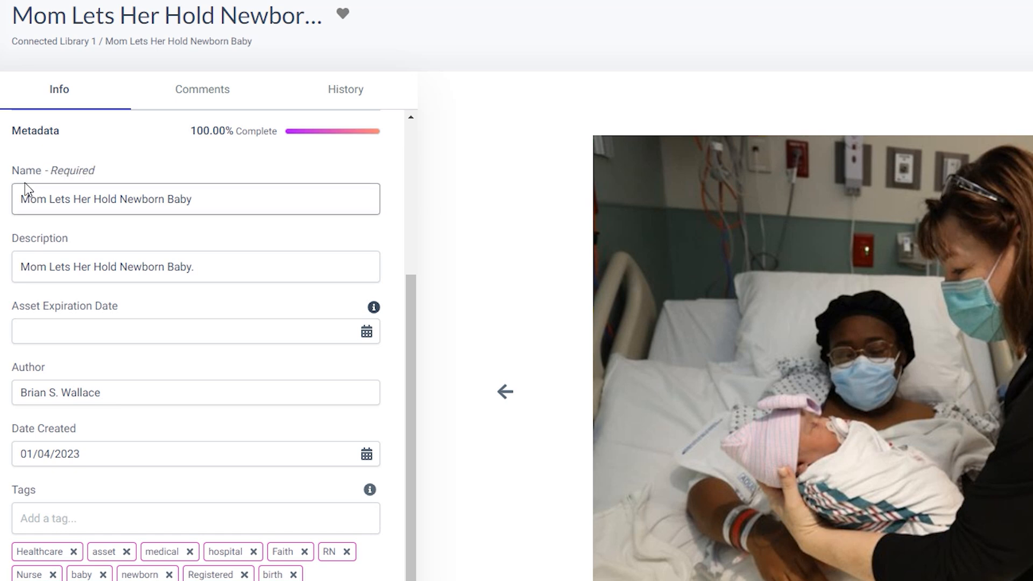
pyautogui.scroll(-1, 1, 237)
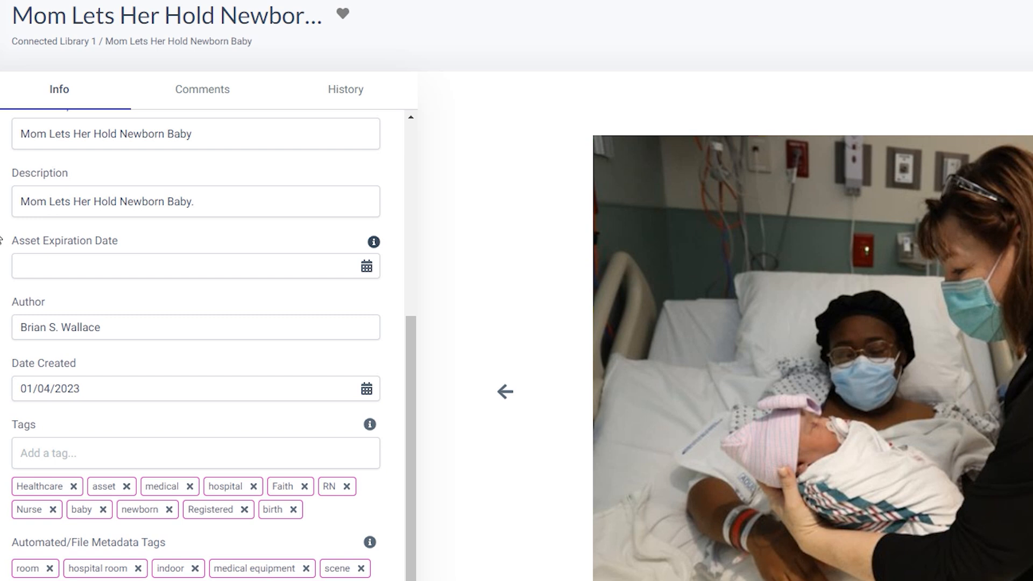
pyautogui.moveTo(108, 332); pyautogui.dragTo(3, 338)
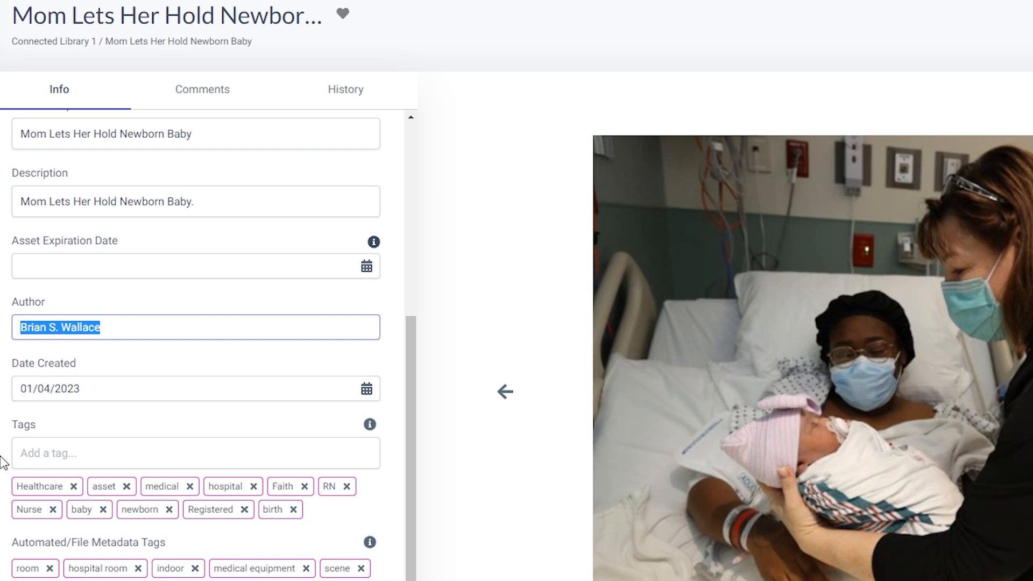
pyautogui.scroll(-2, 2, 461)
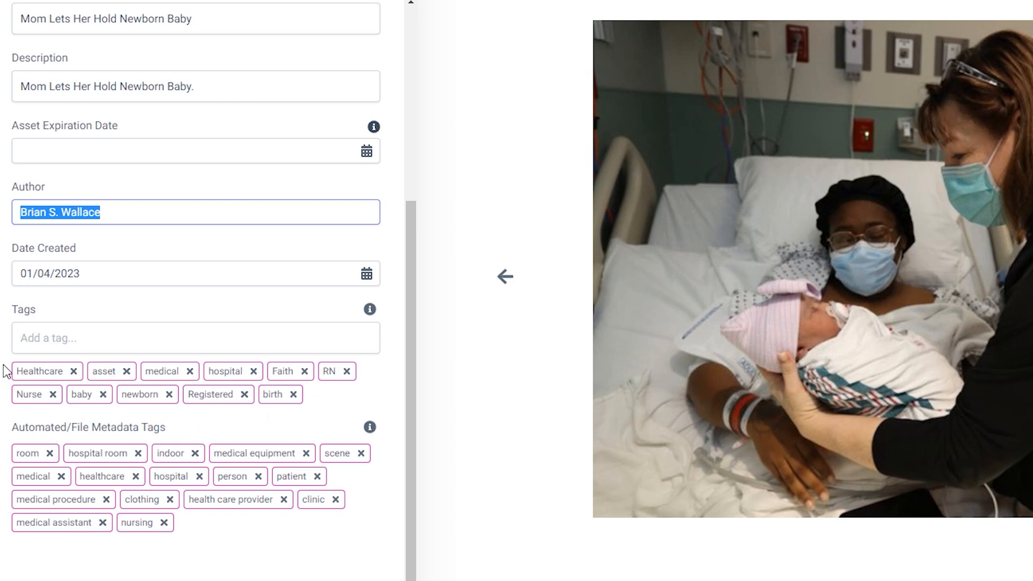
# Step: Add and save the tag 'newborn' on the asset, then go back to All Assets
pyautogui.click(65, 339)
pyautogui.write('newborn')
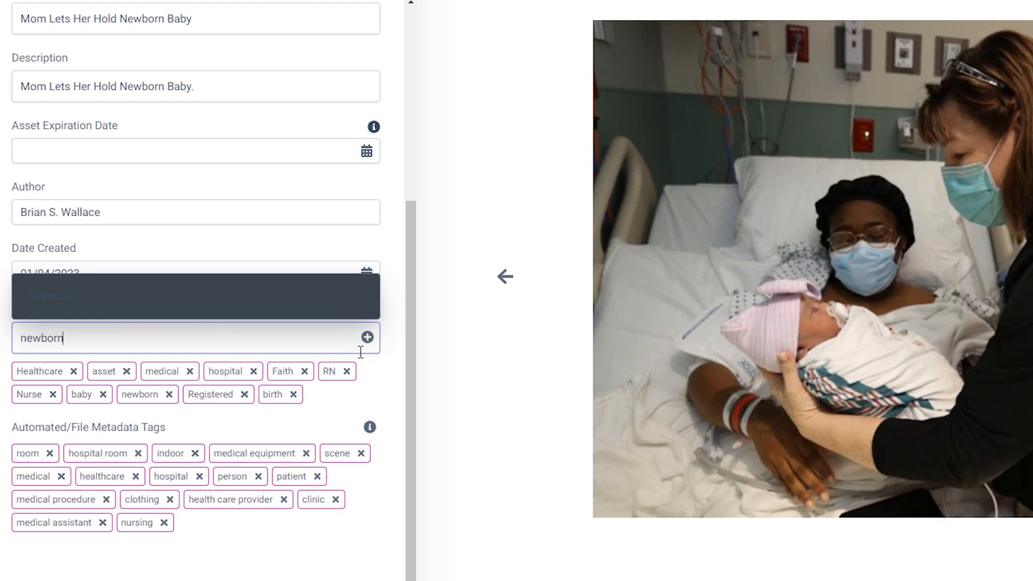
pyautogui.click(368, 338)
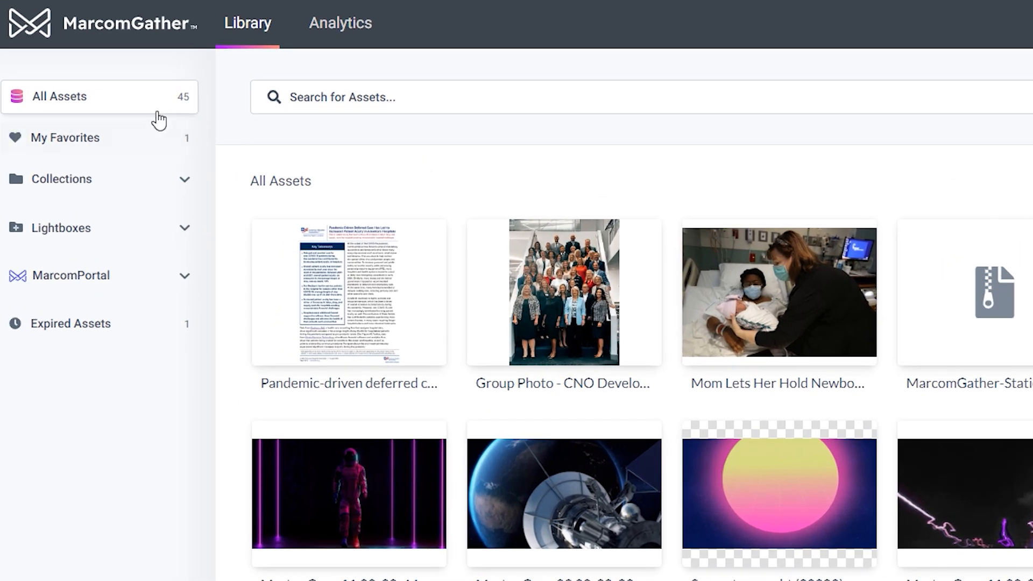
pyautogui.click(455, 97)
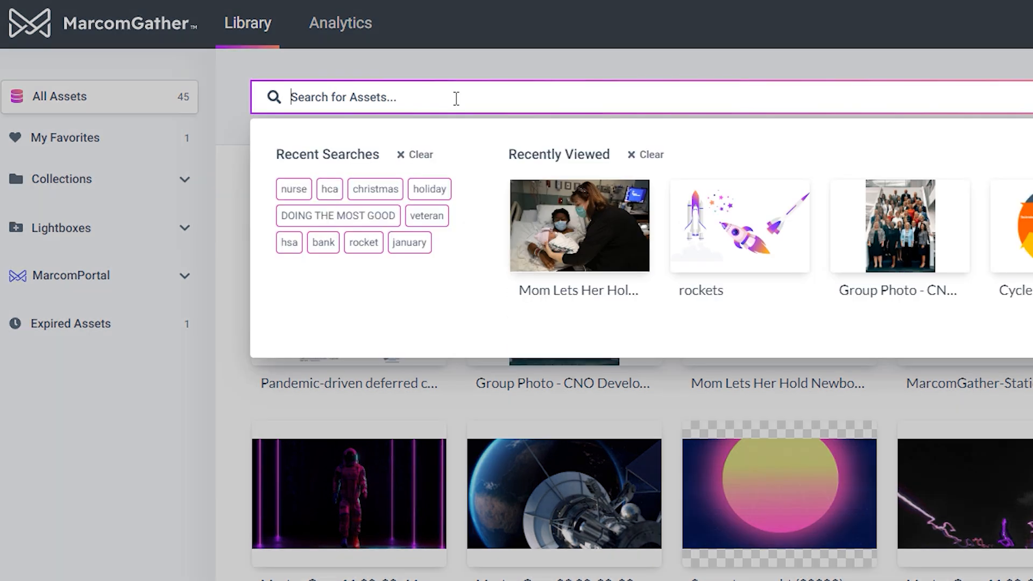
pyautogui.write('newb')
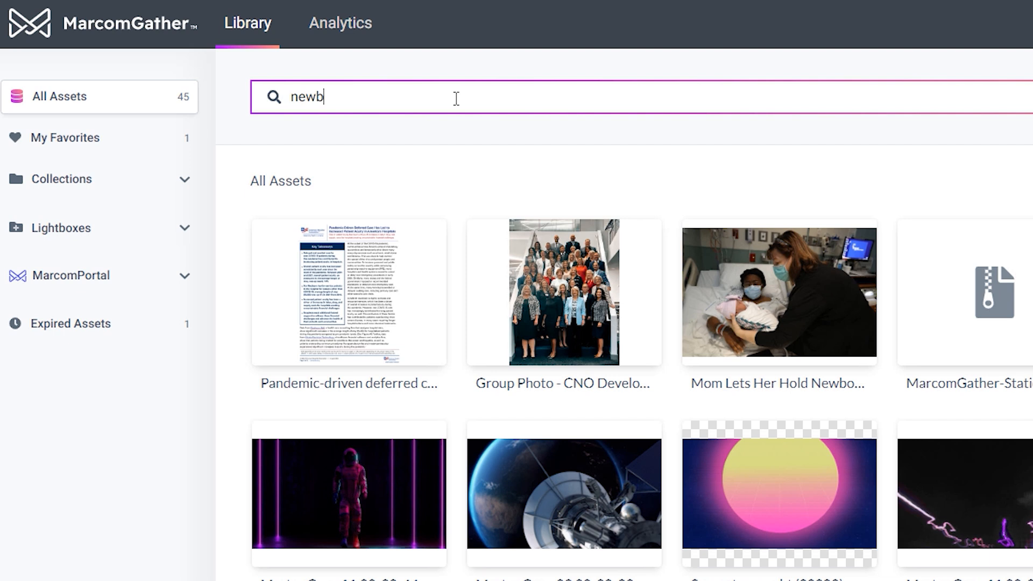
pyautogui.write('or')
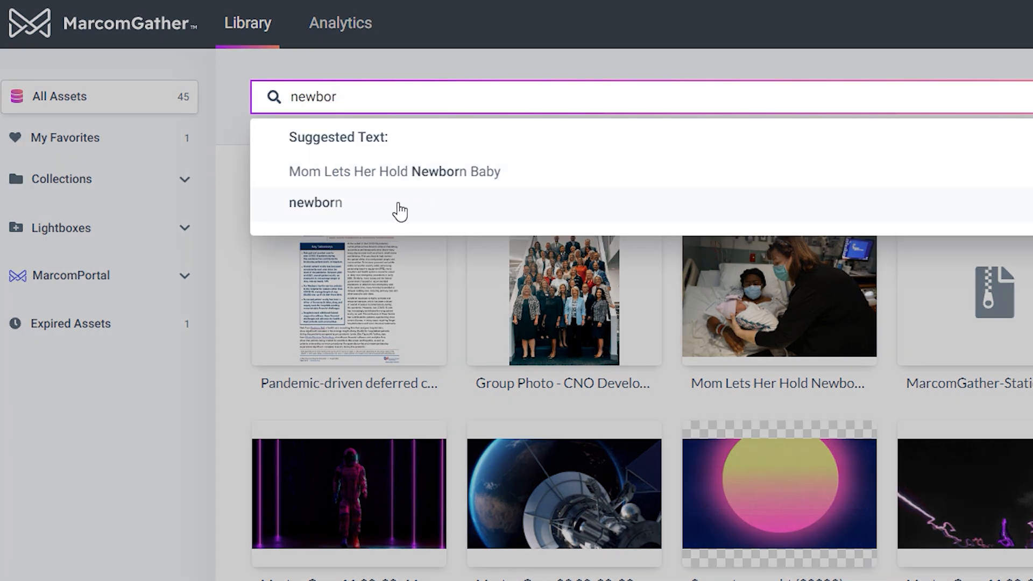
pyautogui.click(400, 212)
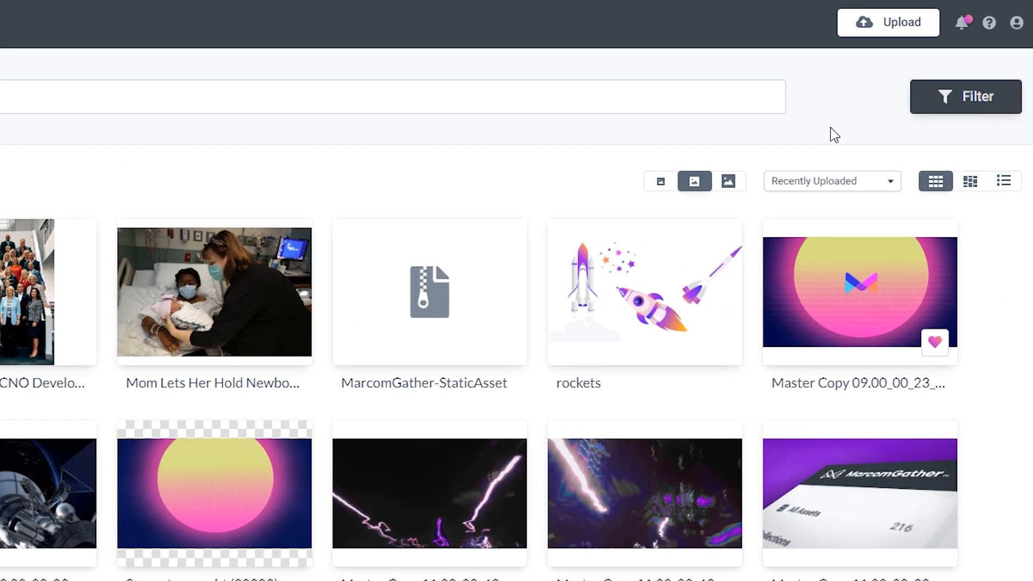
# Step: Filter to All Time Document pdf assets tagged purple, then return to all 45 assets
pyautogui.click(922, 105)
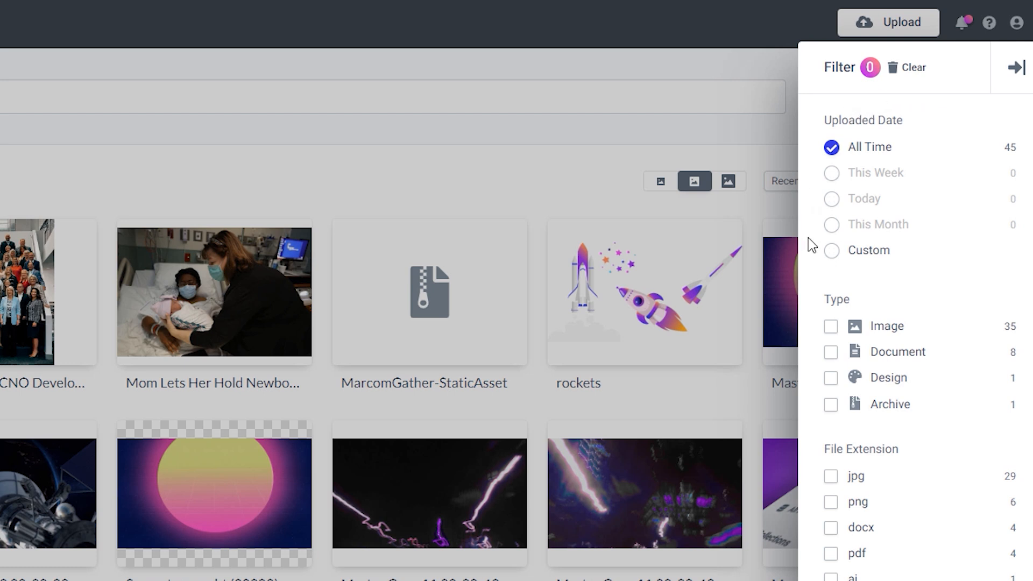
pyautogui.click(832, 251)
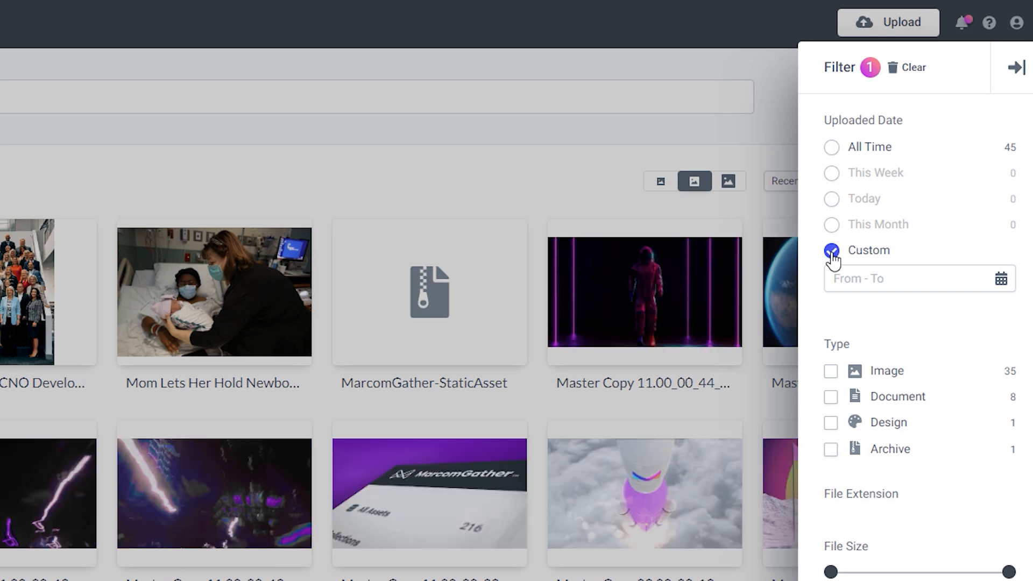
pyautogui.click(832, 149)
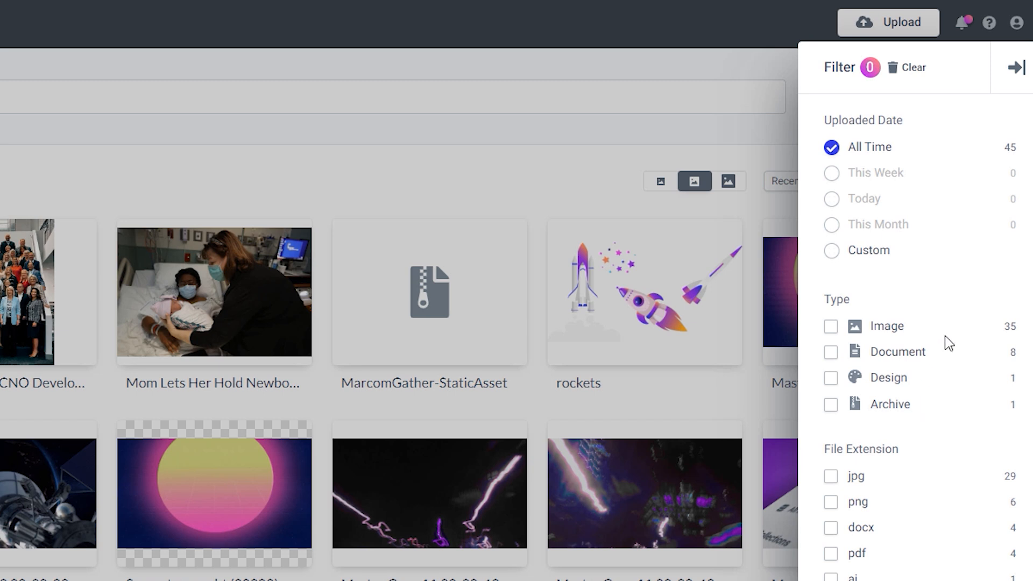
pyautogui.click(832, 353)
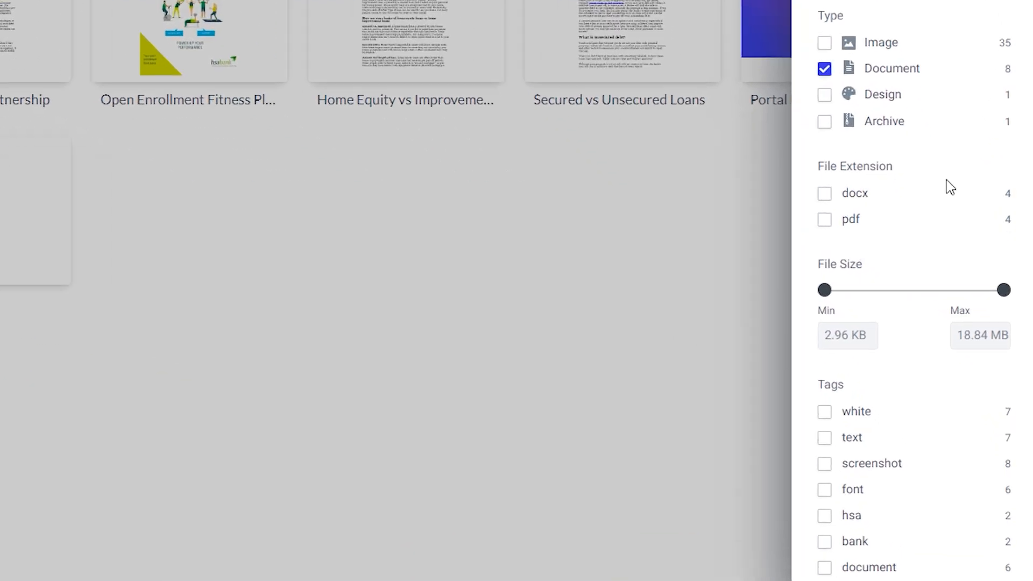
pyautogui.click(823, 220)
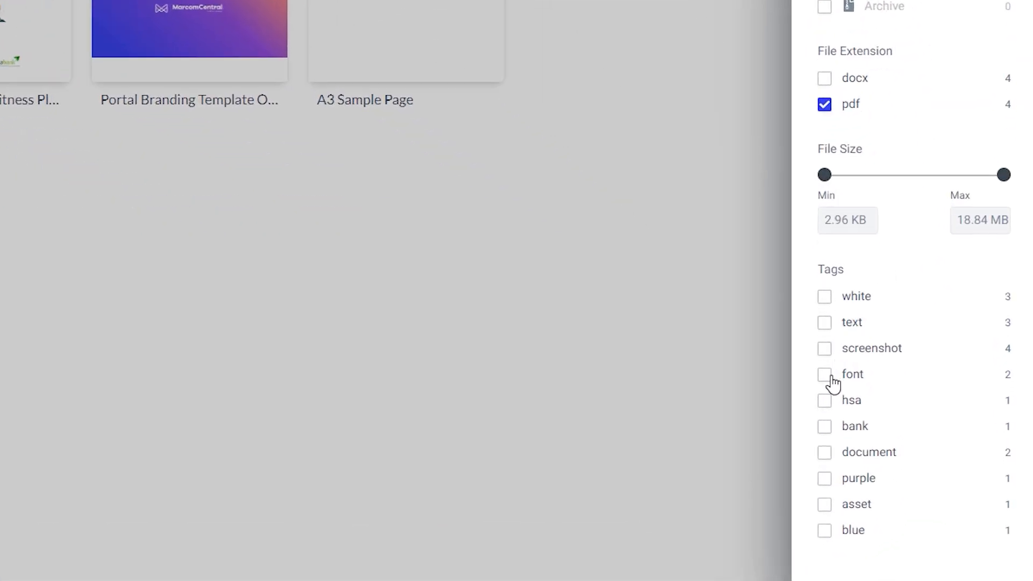
pyautogui.click(824, 480)
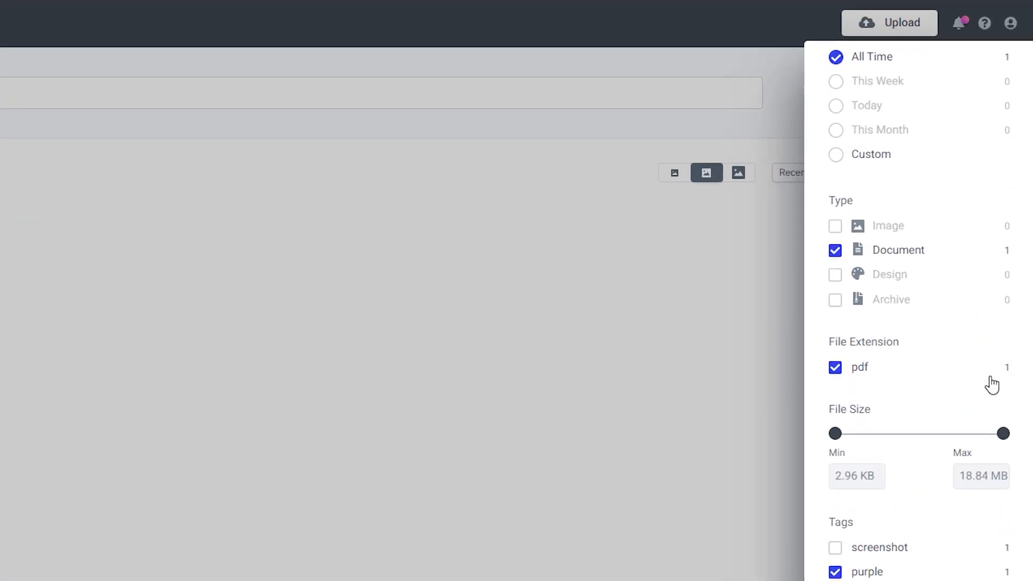
pyautogui.scroll(3, 1019, 383)
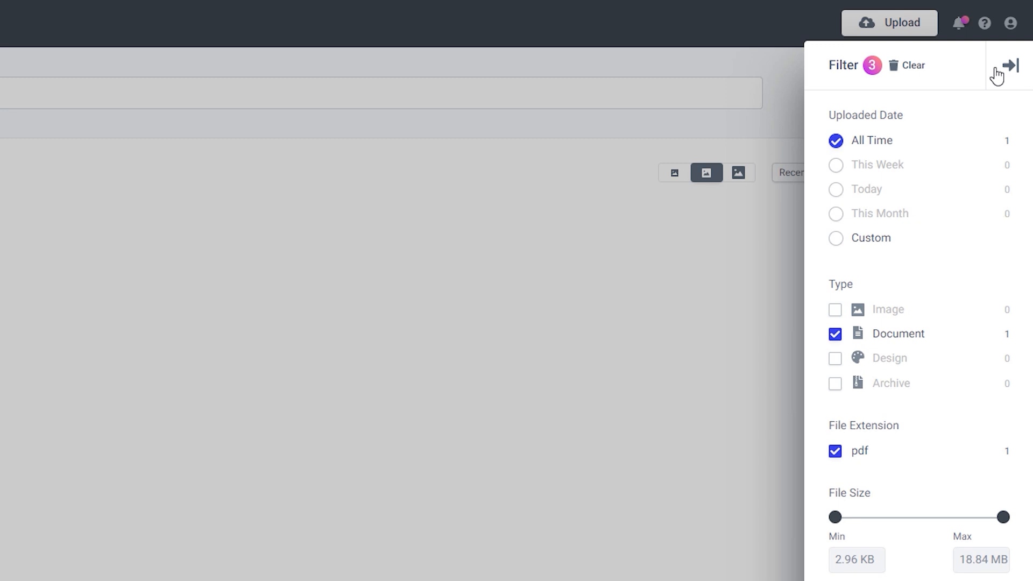
pyautogui.click(997, 75)
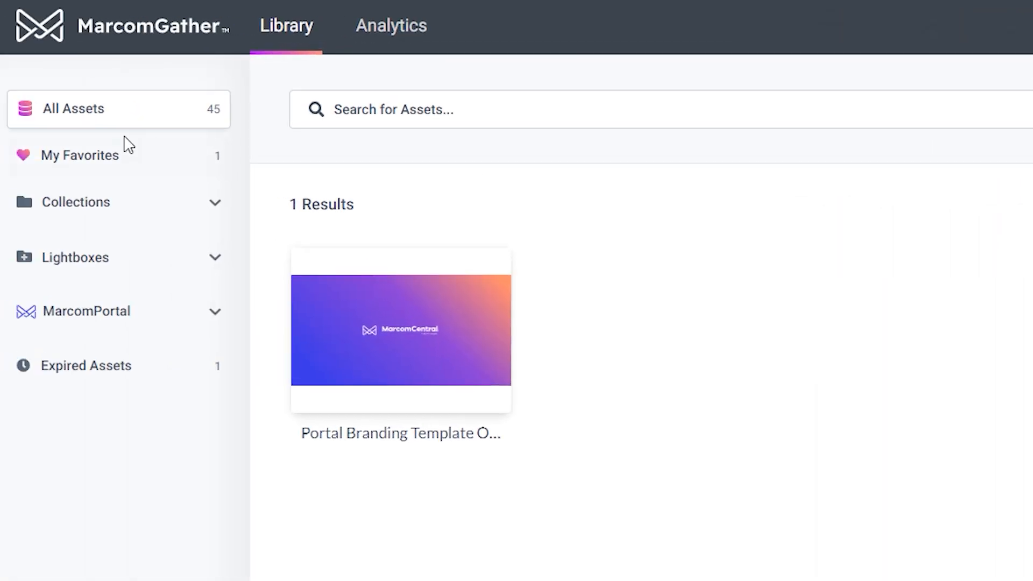
pyautogui.click(106, 115)
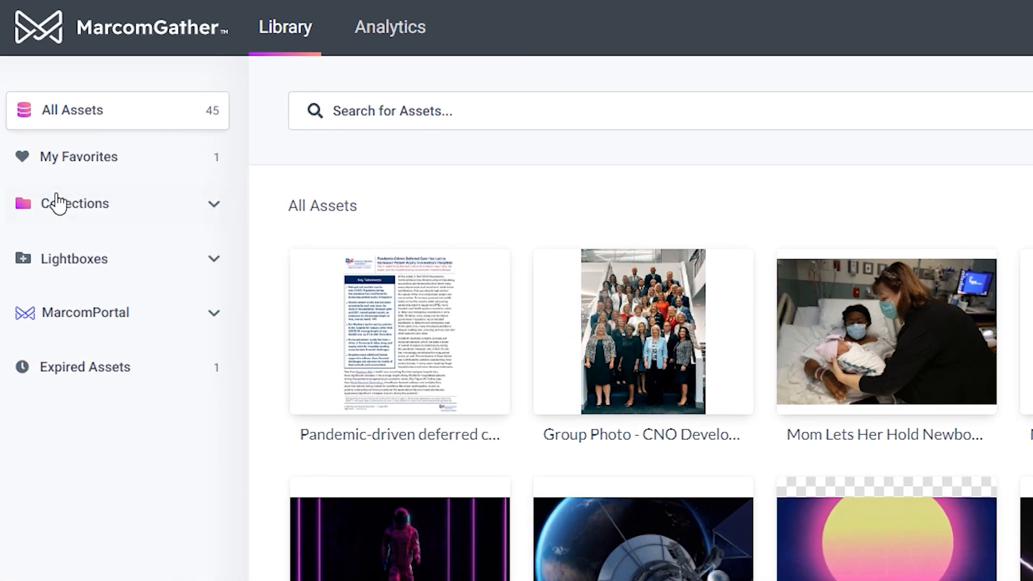
# Step: Expand the Collections list and bring up the account menu
pyautogui.click(33, 205)
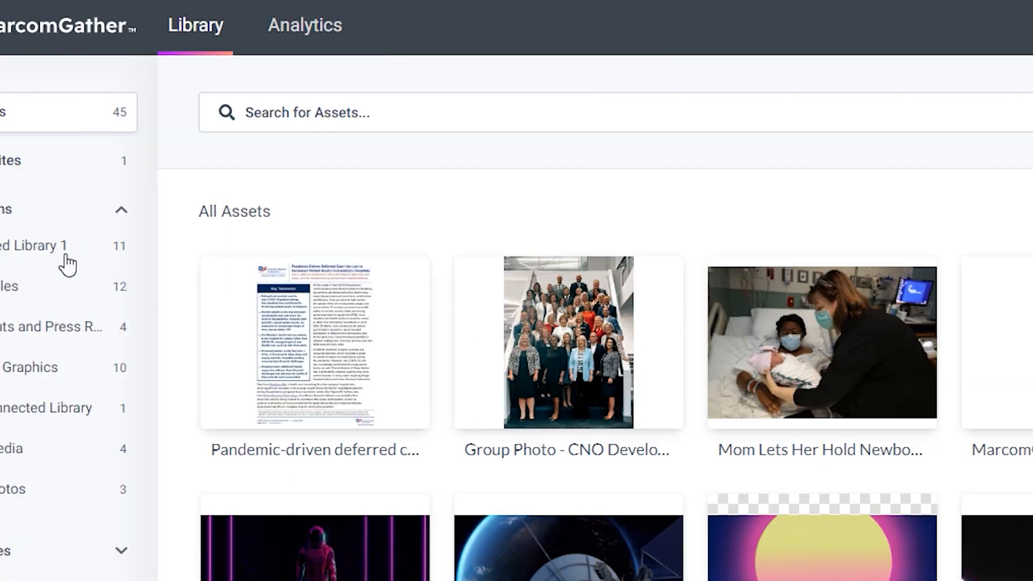
pyautogui.click(1005, 42)
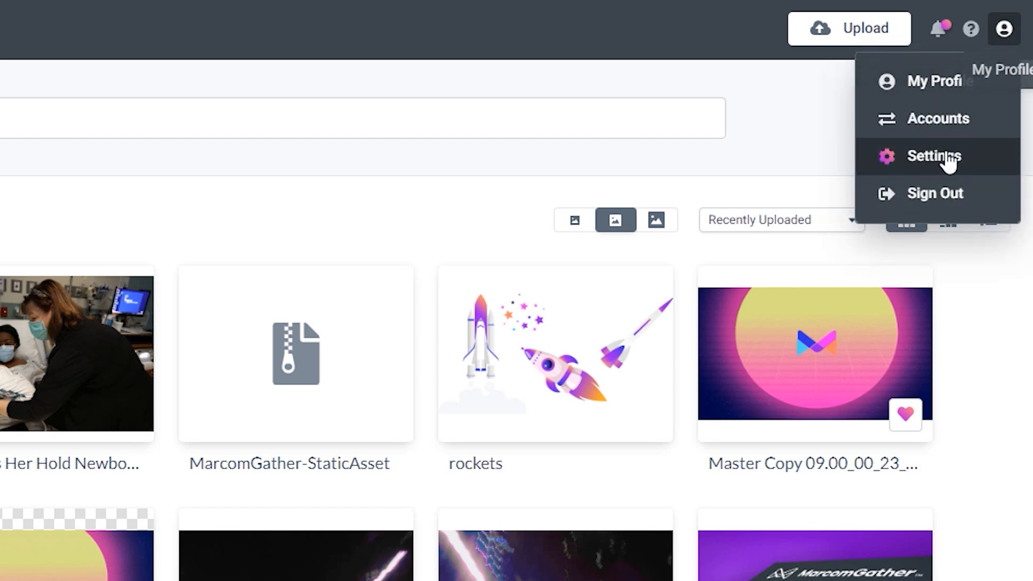
# Step: In Settings > Users, start a new user with their e-mail, first and last name, group None Selected
pyautogui.click(947, 160)
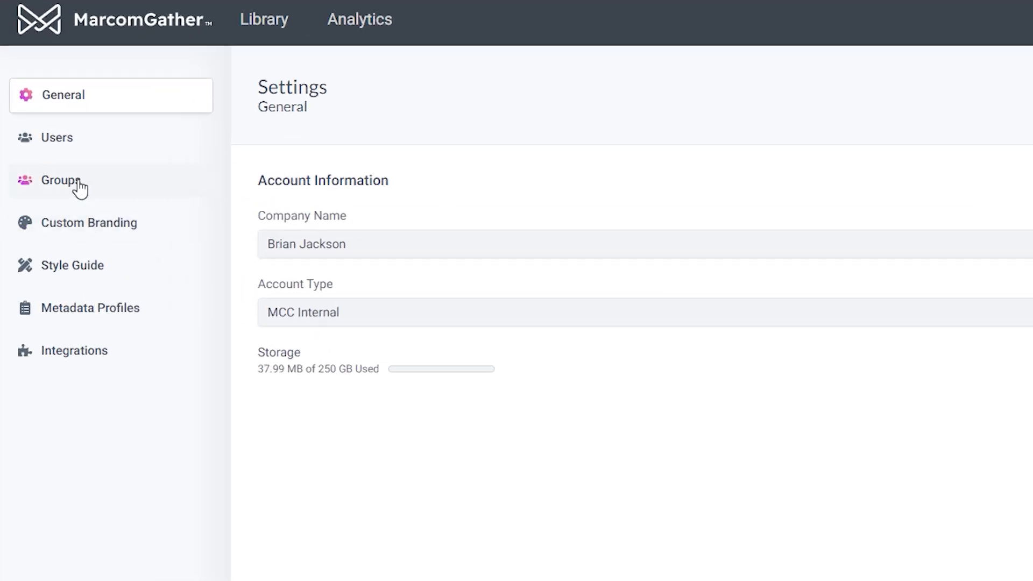
pyautogui.click(73, 141)
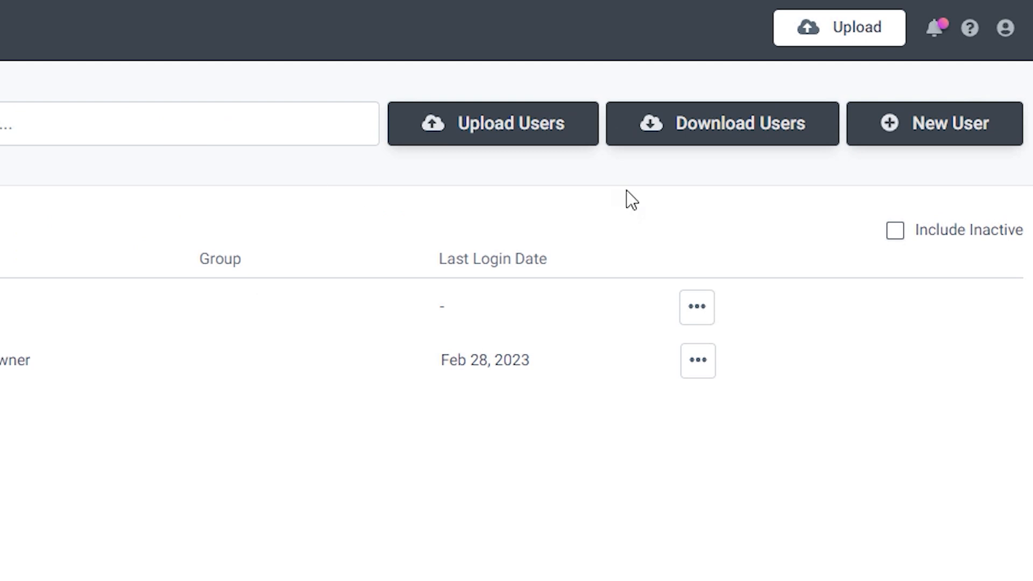
pyautogui.click(935, 152)
pyautogui.write('johnsmi')
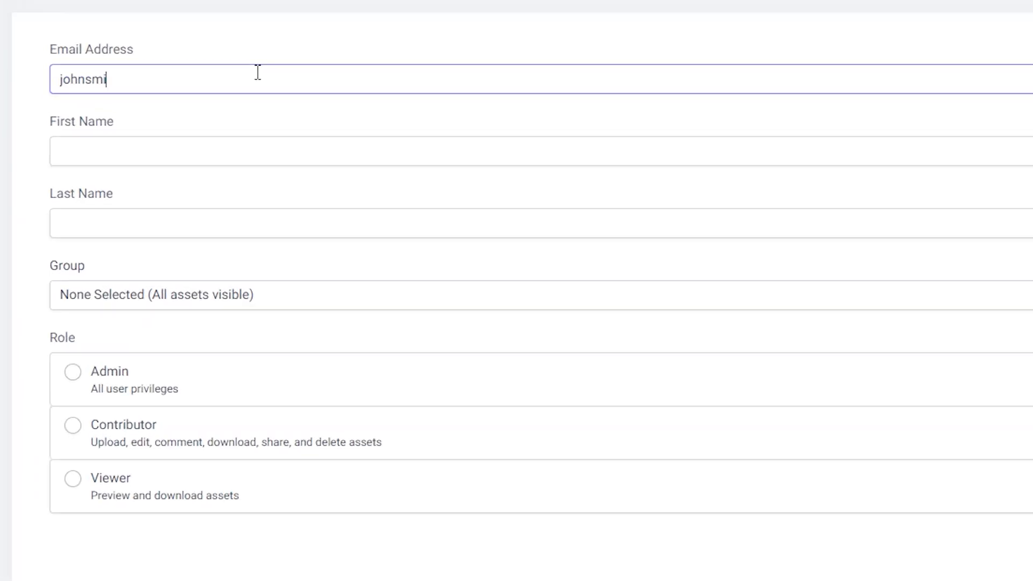
pyautogui.write('th@acme.com')
pyautogui.press('Tab')
pyautogui.write('John')
pyautogui.press('Tab')
pyautogui.write('Smith')
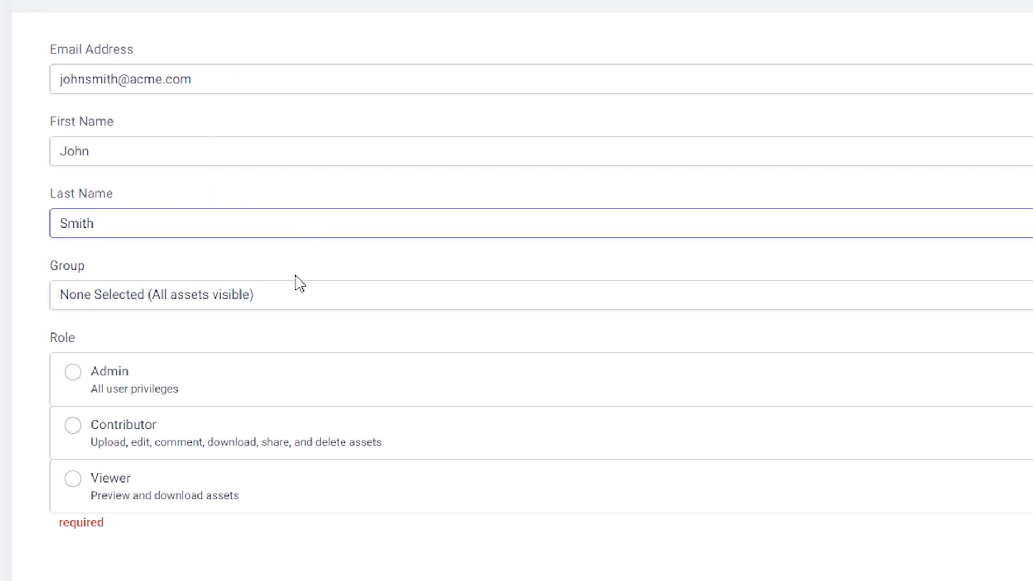
pyautogui.click(299, 303)
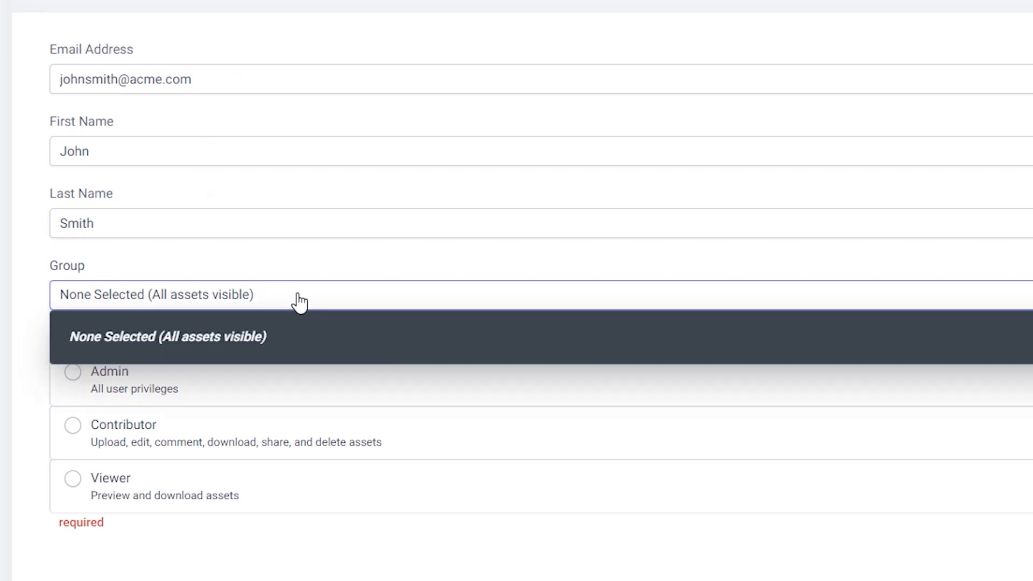
pyautogui.click(295, 262)
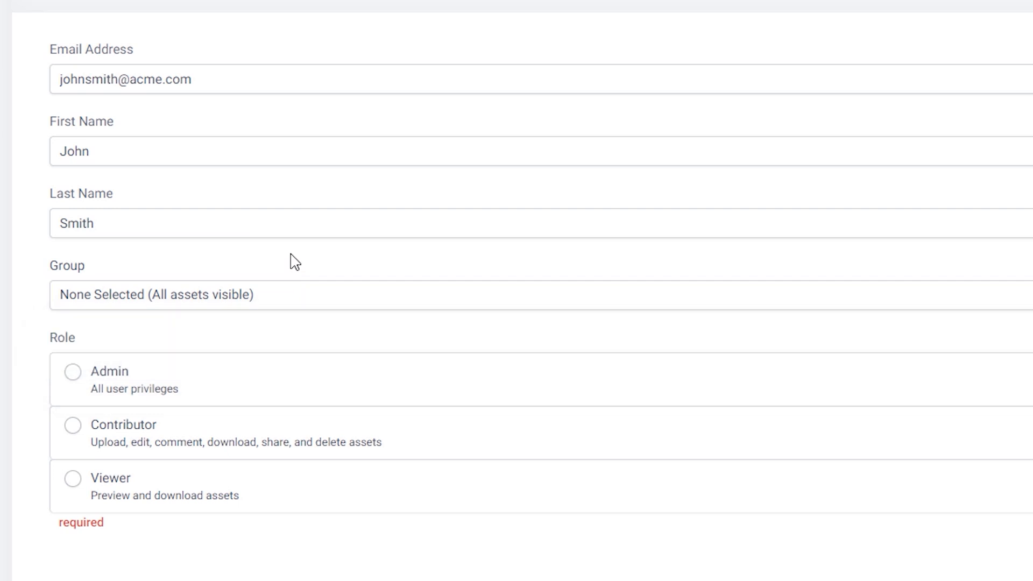
# Step: Set the new user's role to Viewer, then switch to the Connected Library 1 collection
pyautogui.click(70, 377)
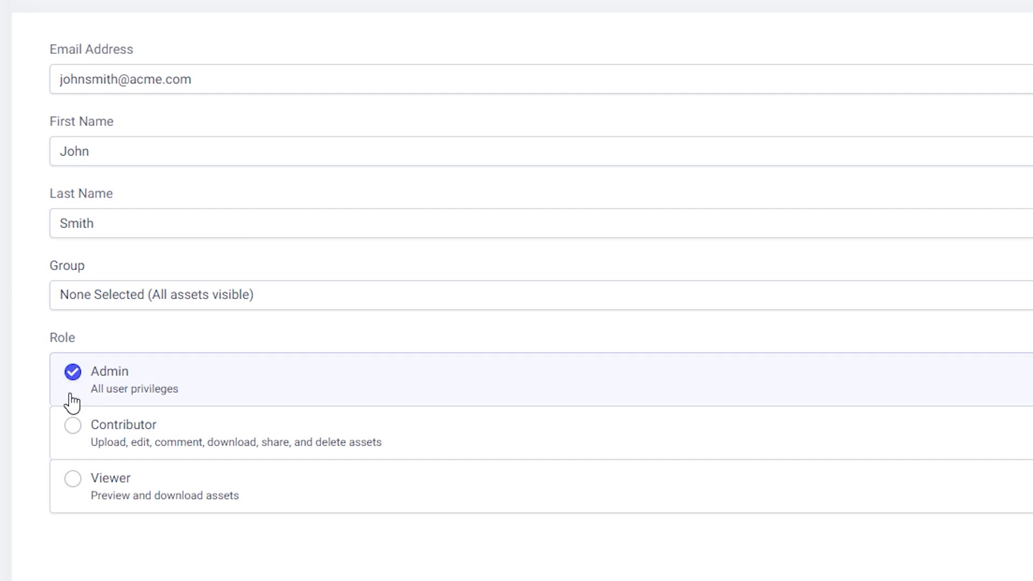
pyautogui.click(71, 432)
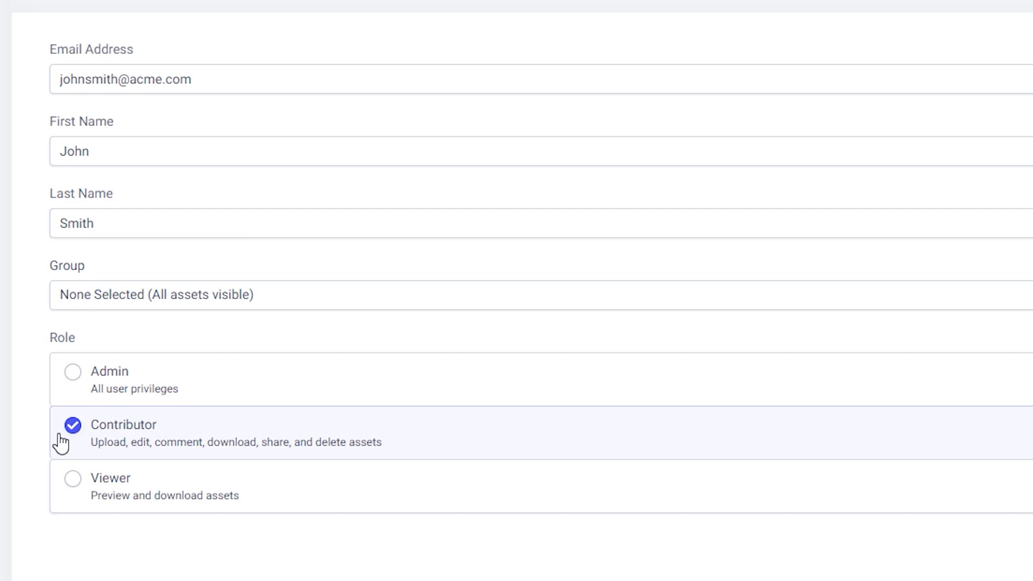
pyautogui.click(71, 488)
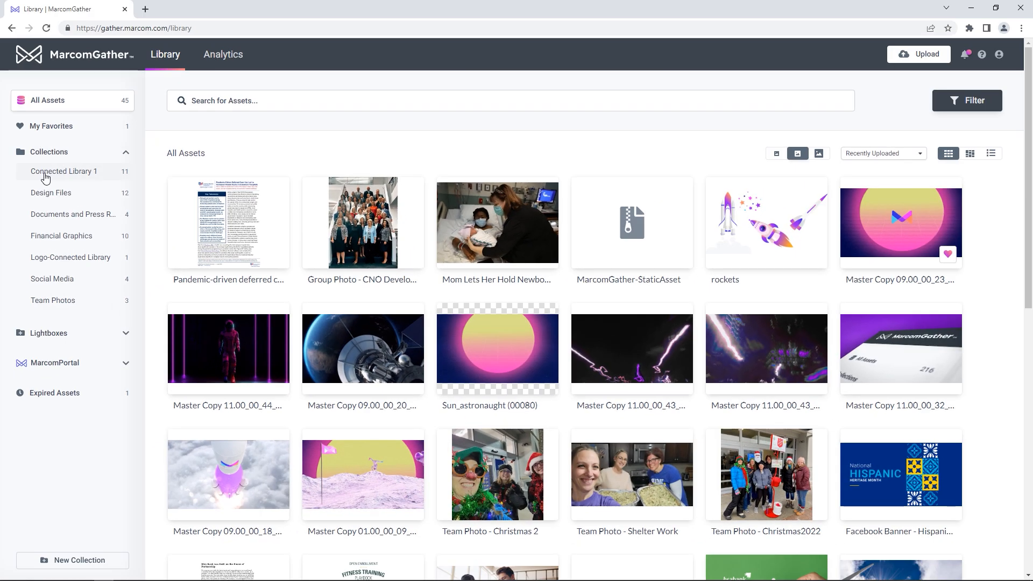
pyautogui.click(40, 172)
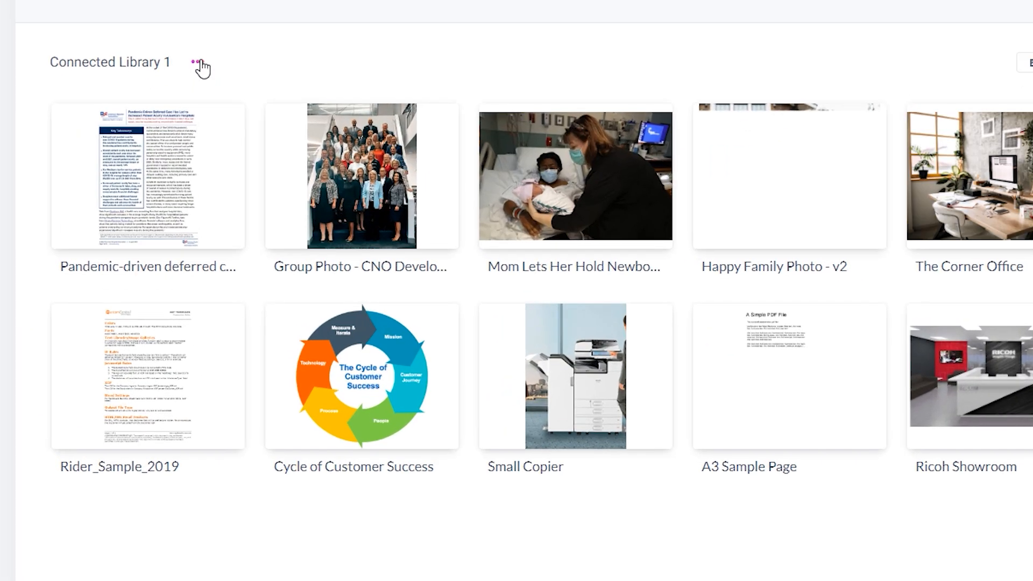
pyautogui.click(246, 135)
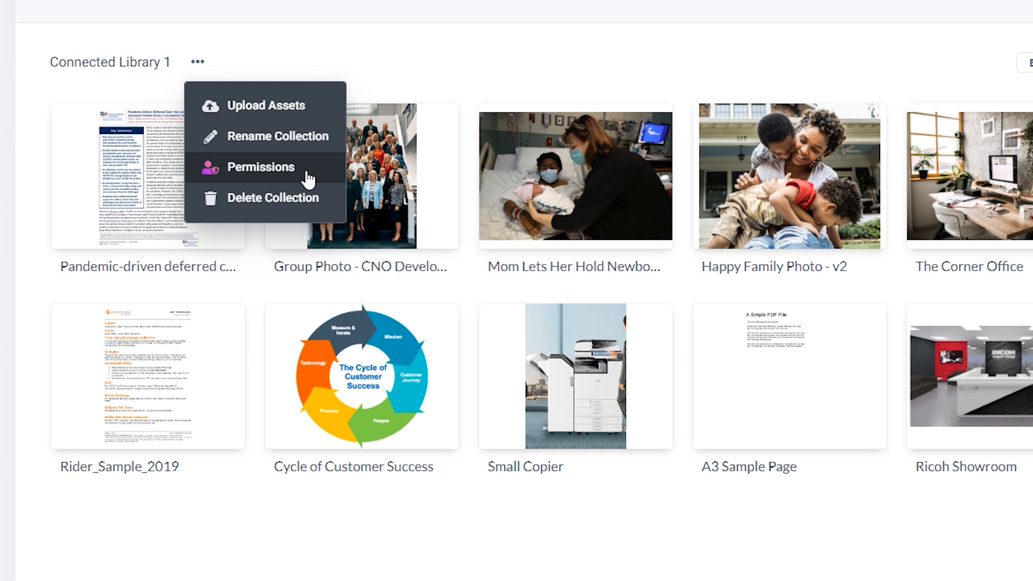
pyautogui.click(399, 50)
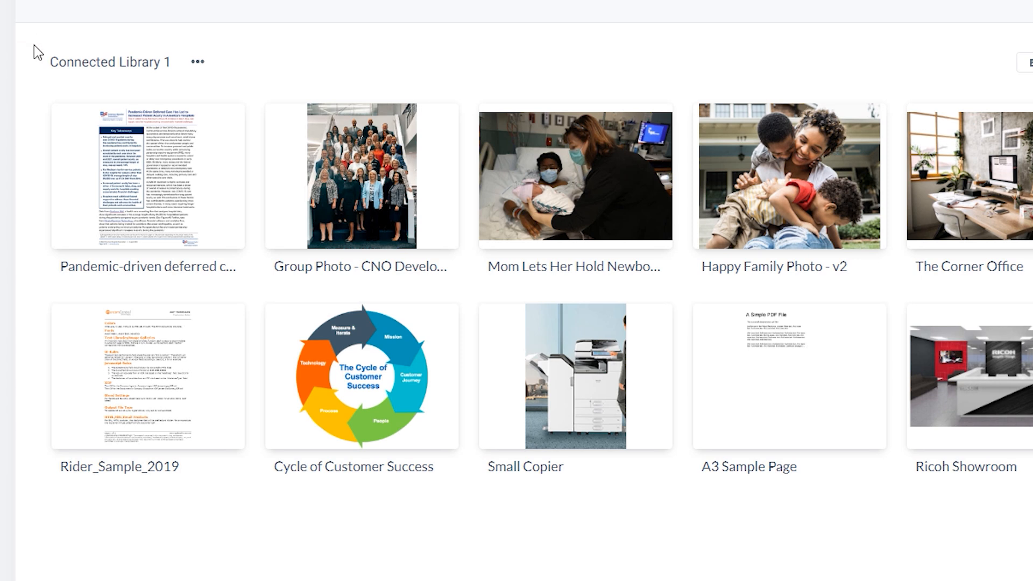
# Step: Create and copy a Never Expires share link for the first Connected Library 1 asset, then deselect it
pyautogui.click(67, 120)
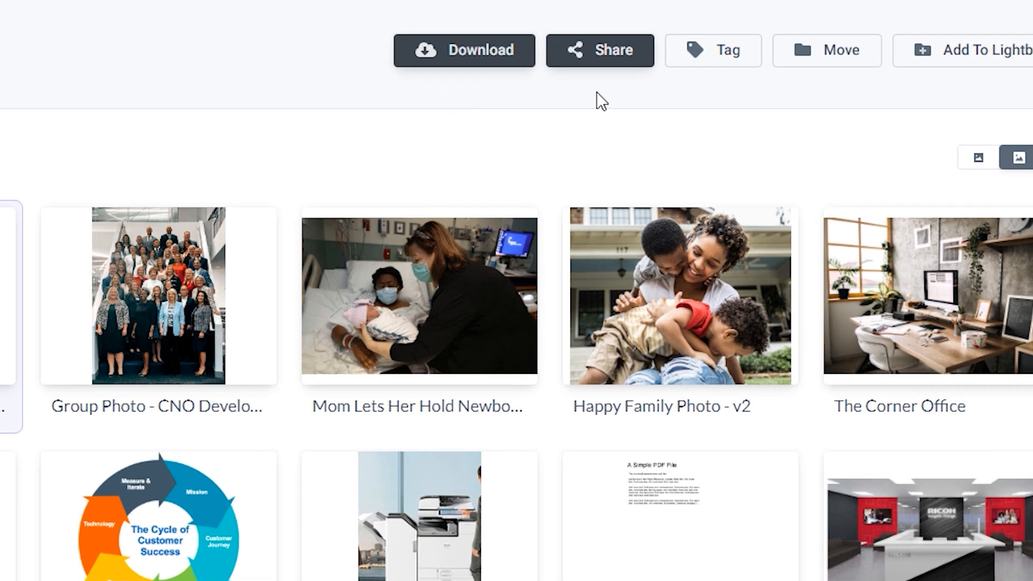
pyautogui.click(566, 73)
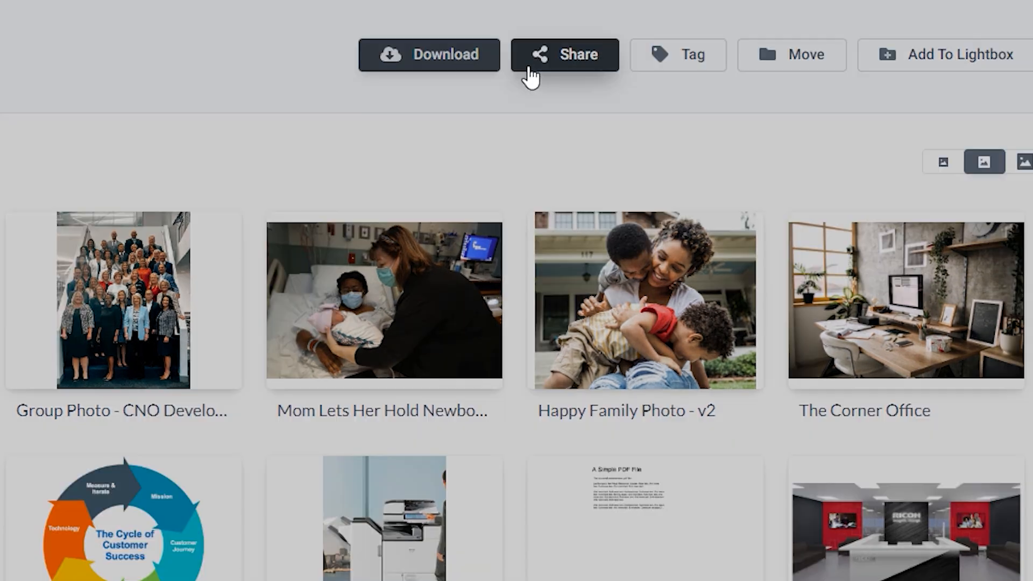
pyautogui.click(961, 183)
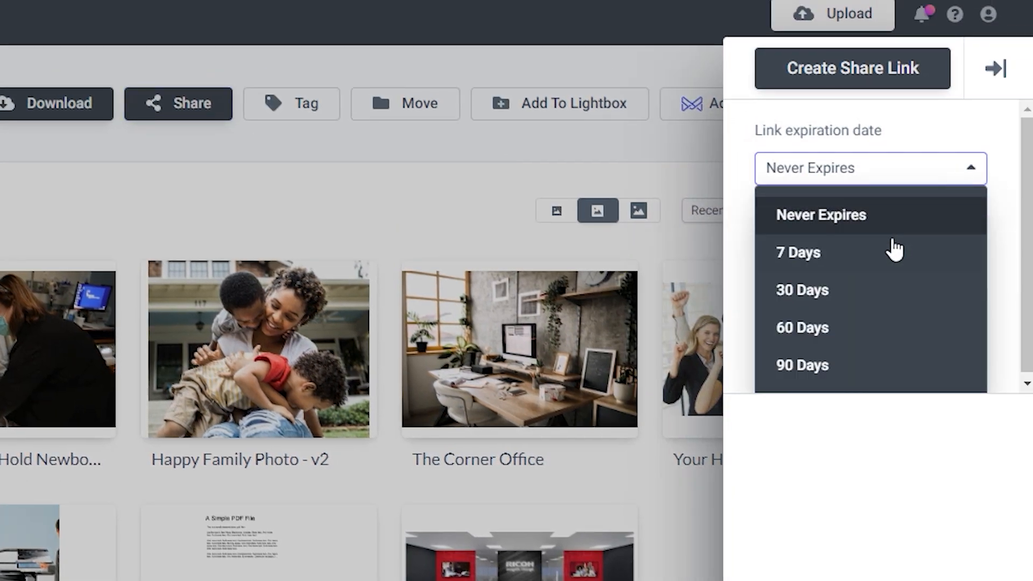
pyautogui.click(864, 218)
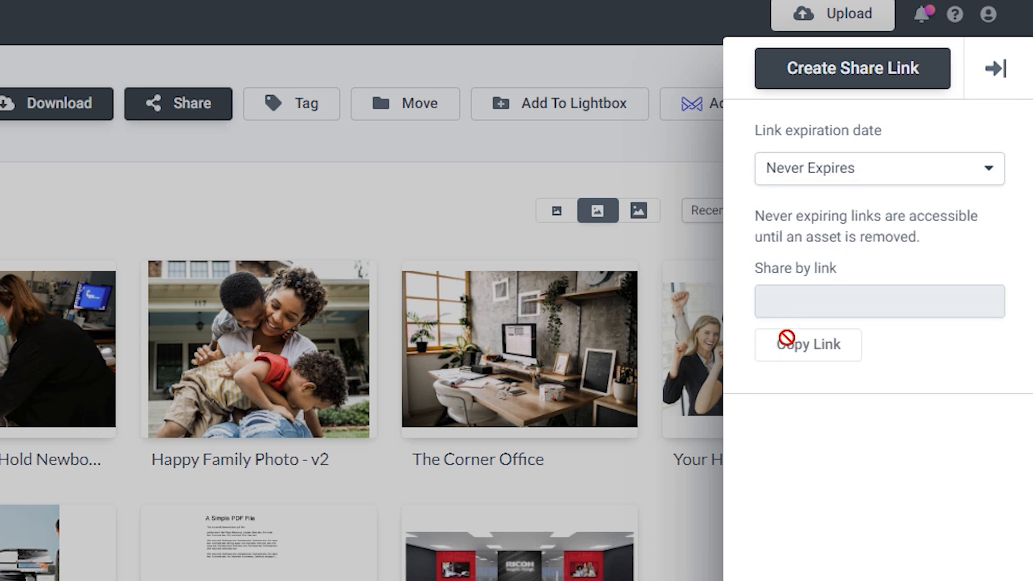
pyautogui.click(812, 70)
pyautogui.click(768, 353)
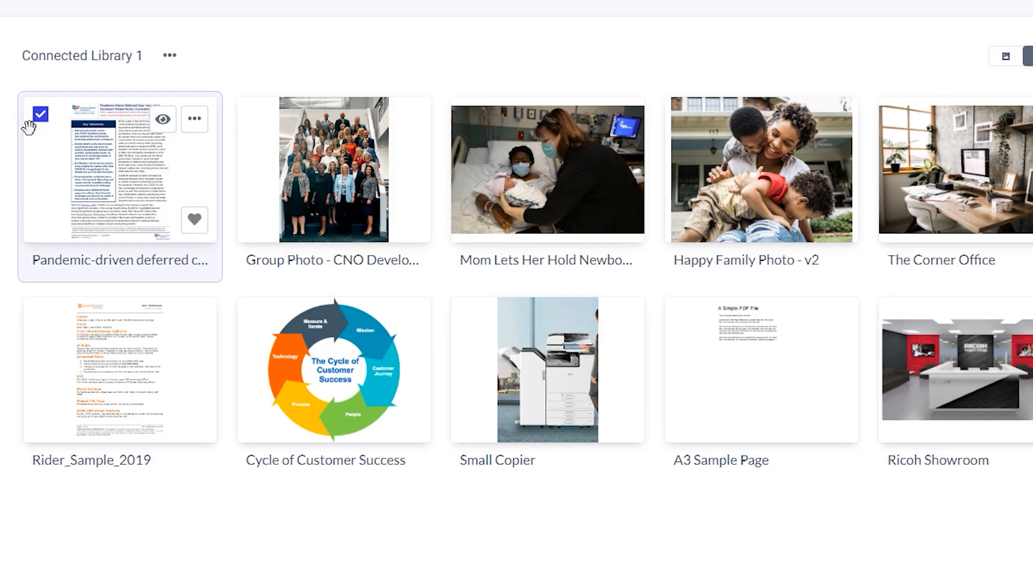
pyautogui.click(41, 122)
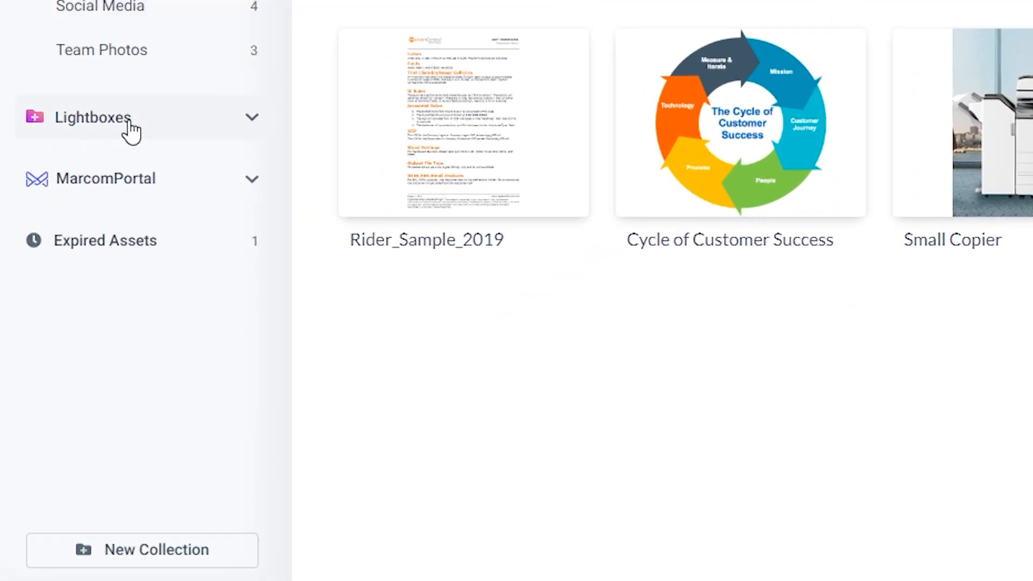
# Step: From Lightboxes, open 'PDFs for download' and copy its Lightbox URL
pyautogui.click(160, 118)
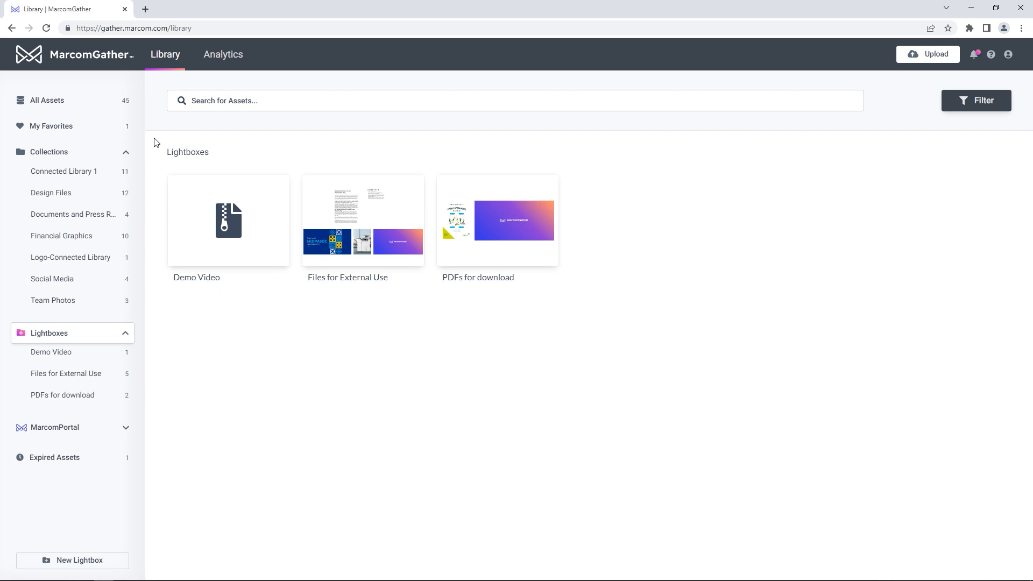
pyautogui.click(487, 278)
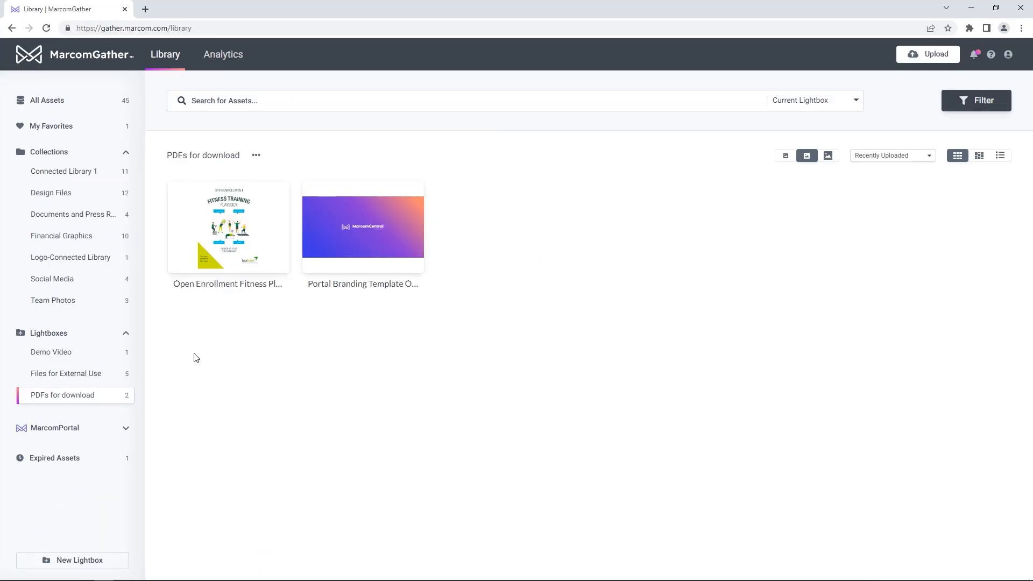
pyautogui.moveTo(195, 272)
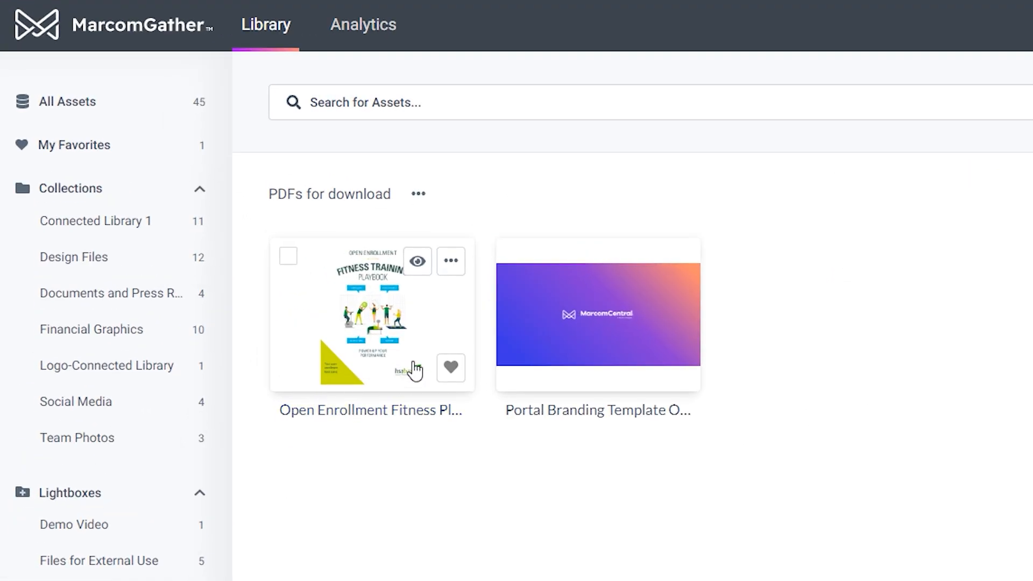
pyautogui.moveTo(584, 377)
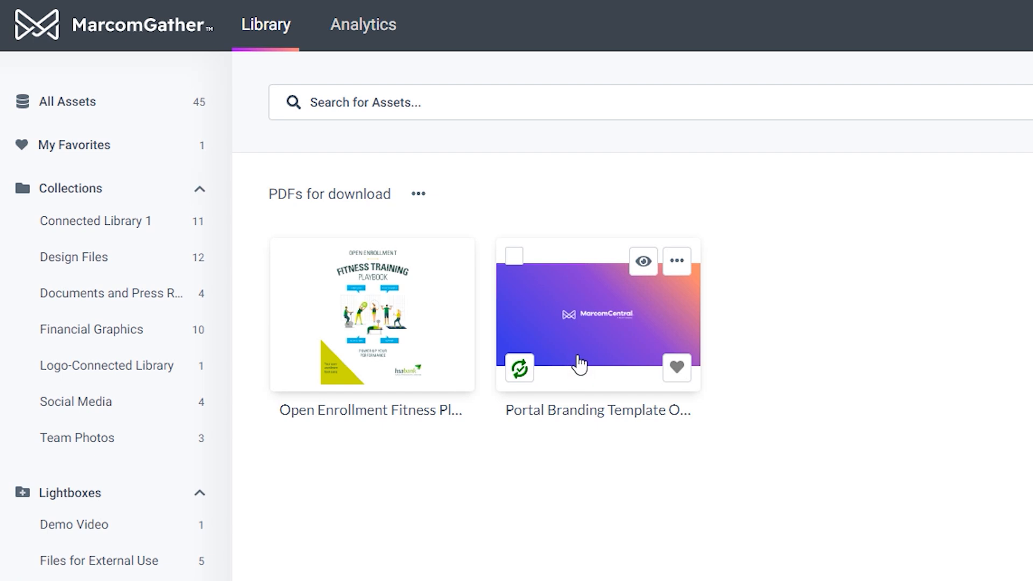
pyautogui.click(425, 196)
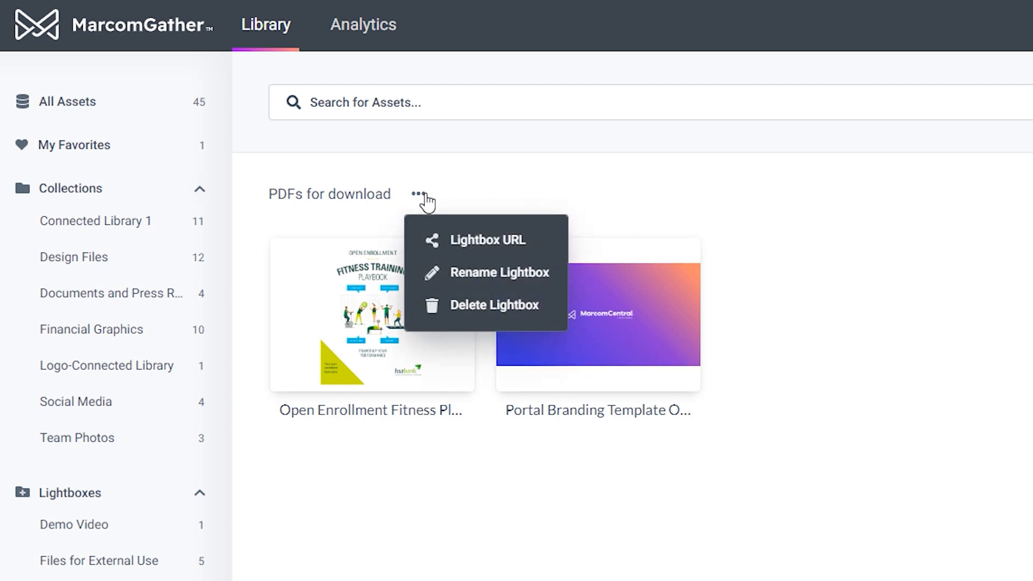
pyautogui.click(541, 247)
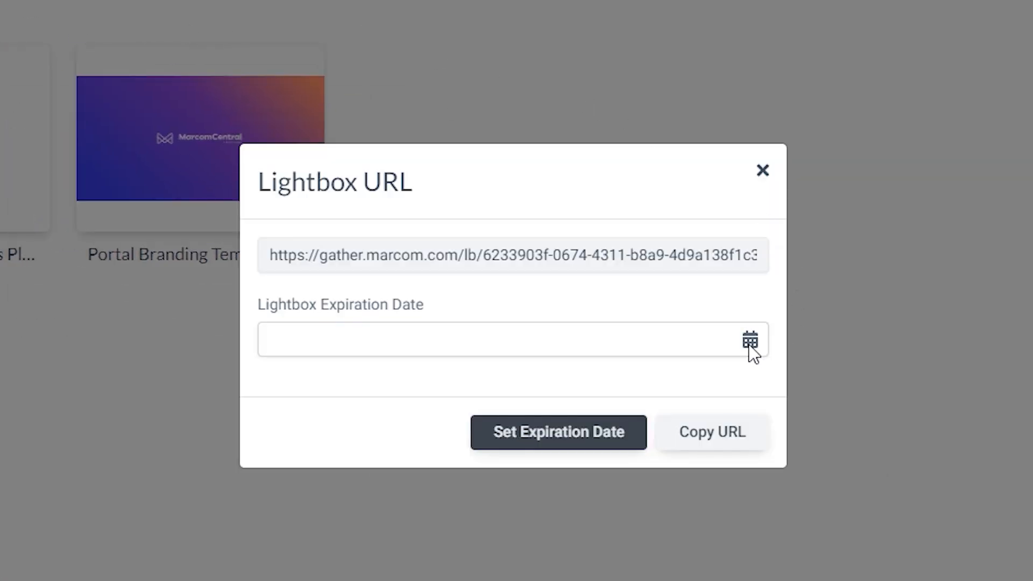
pyautogui.click(712, 432)
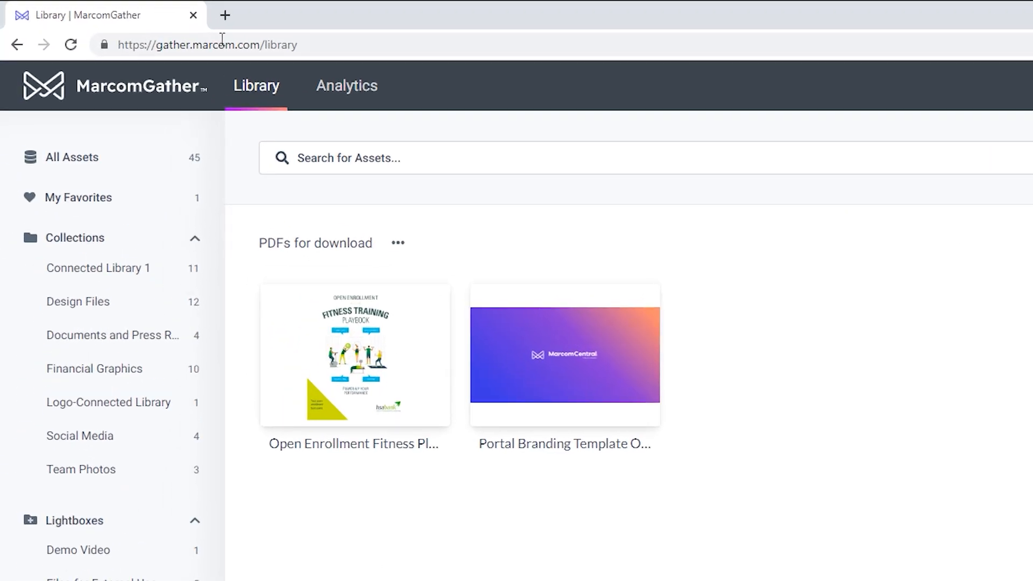
# Step: Load the pasted lightbox URL in a new browser tab
pyautogui.click(219, 14)
pyautogui.hotkey('ctrl', 'v')
pyautogui.press('Return')
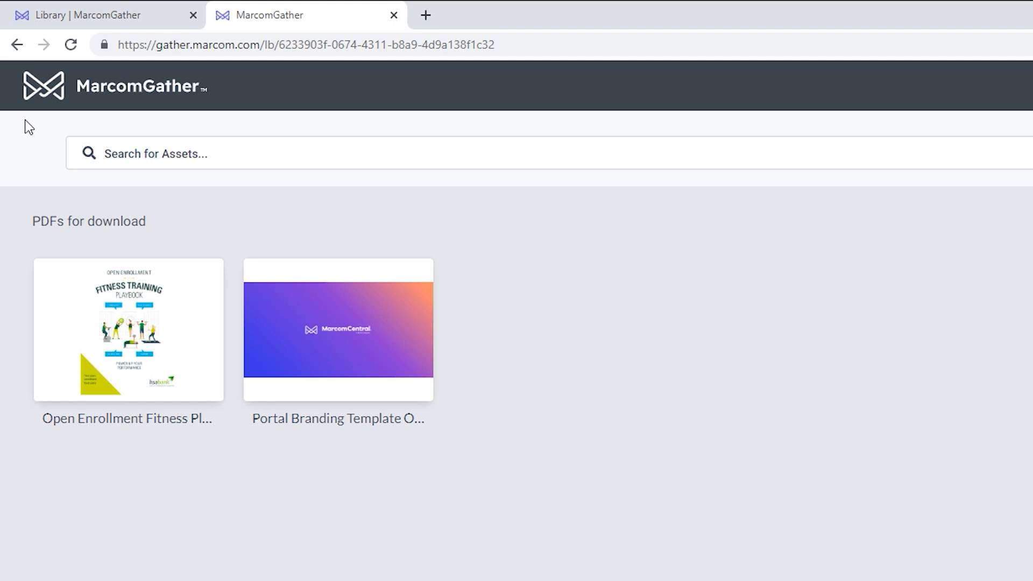
# Step: Preview the Fitness Playbook, download the portal branding template PDF, and close the shared tab
pyautogui.moveTo(207, 304)
pyautogui.click(171, 281)
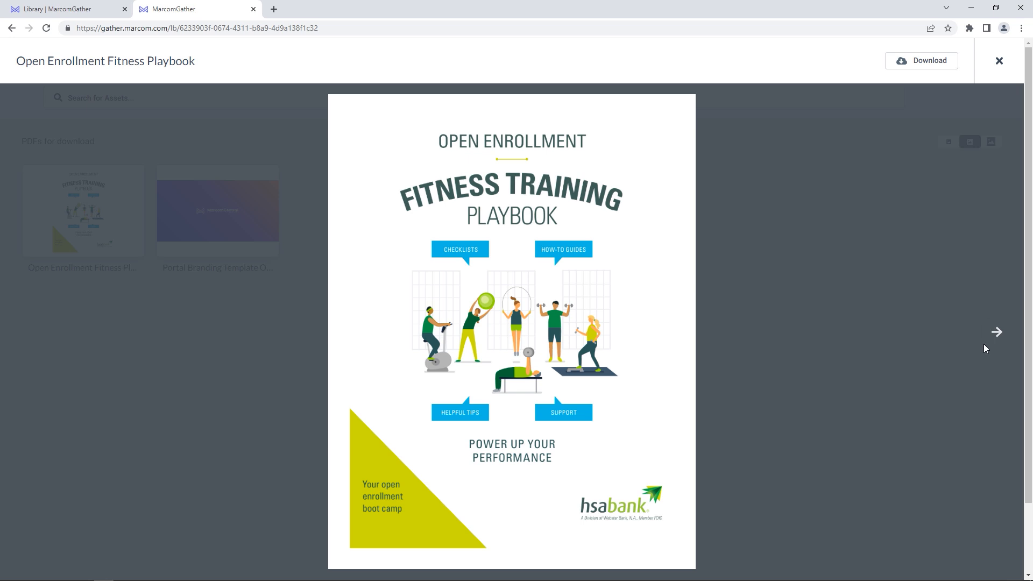
pyautogui.click(996, 332)
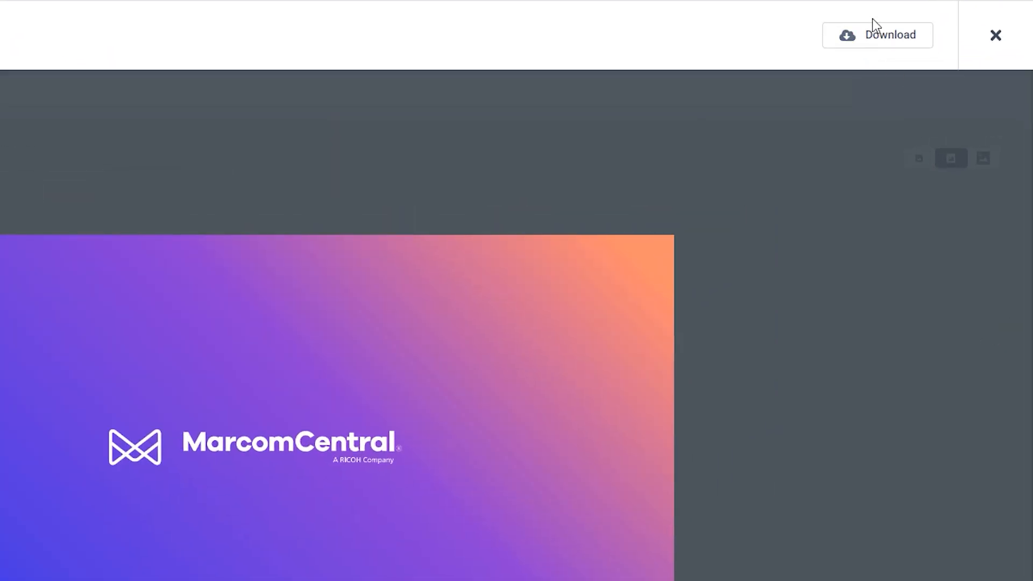
pyautogui.click(871, 37)
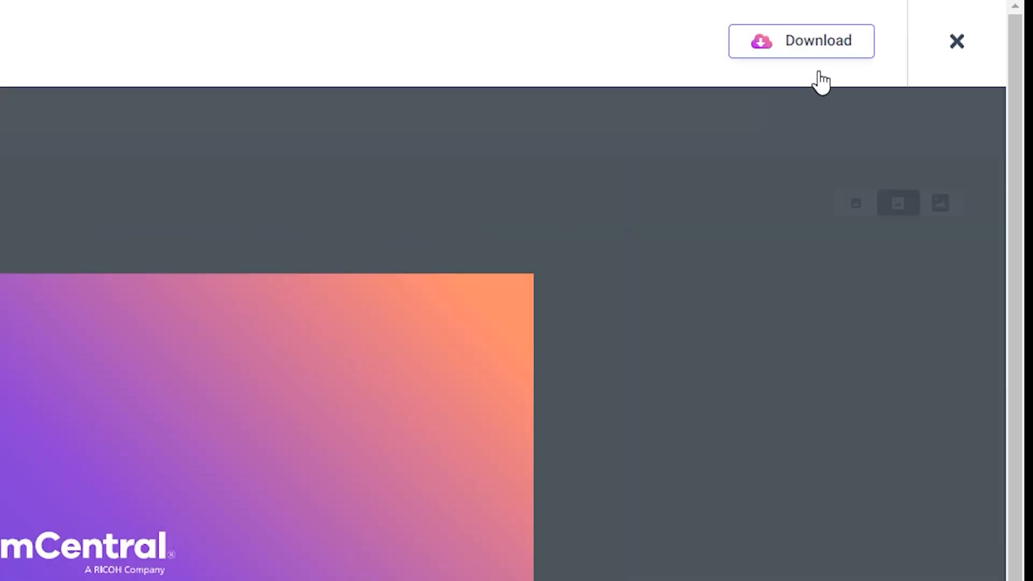
pyautogui.click(956, 43)
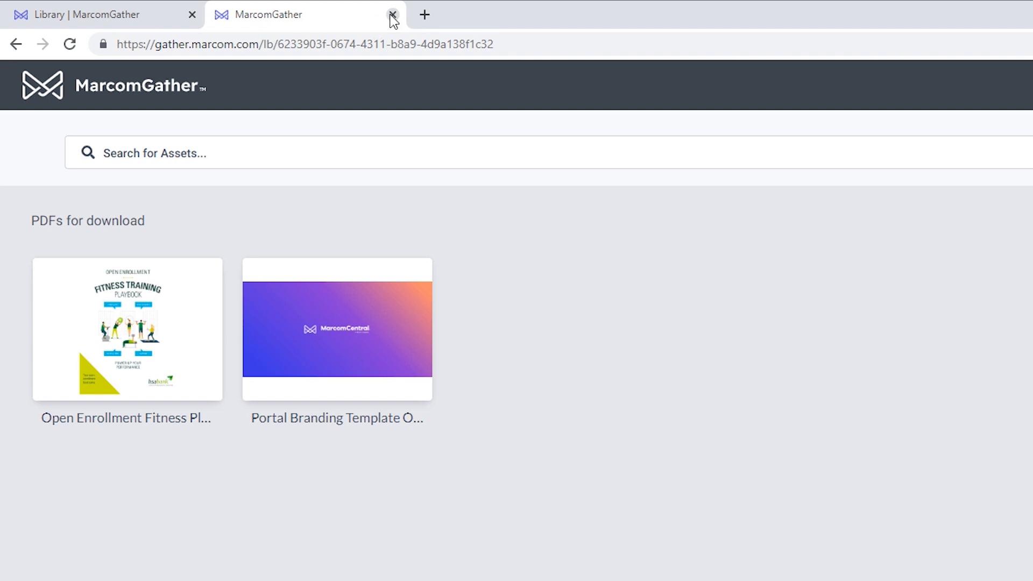
pyautogui.click(393, 14)
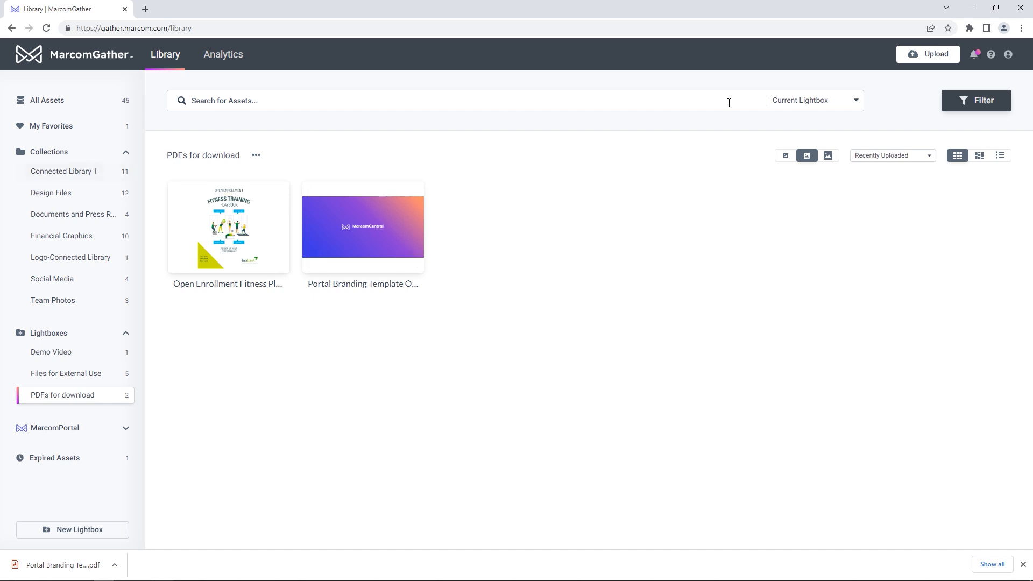
# Step: Open account settings, review Integrations, then list the Metadata Profiles (Document 8 assets, Image 36 assets)
pyautogui.click(1008, 56)
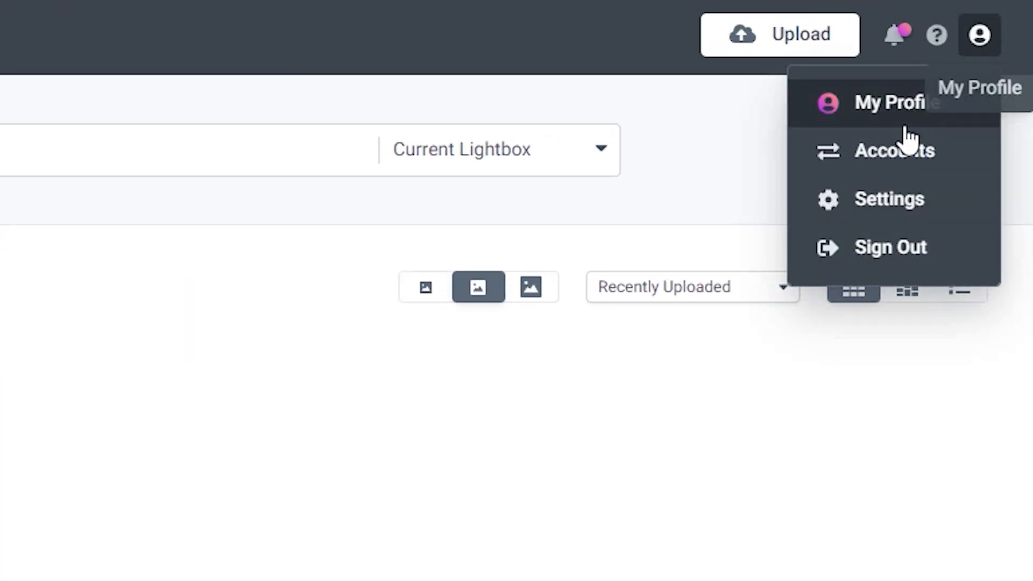
pyautogui.click(883, 206)
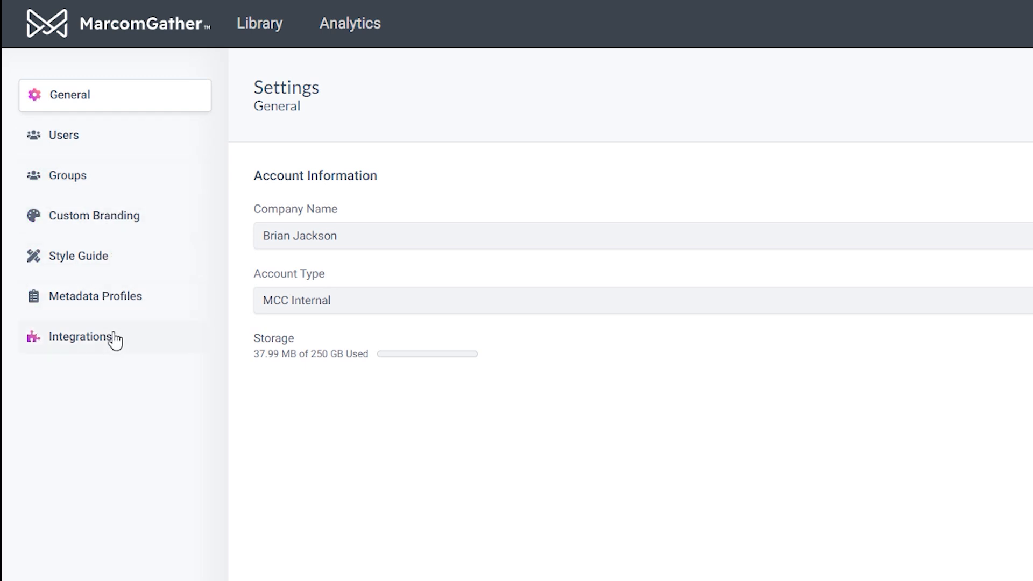
pyautogui.click(140, 345)
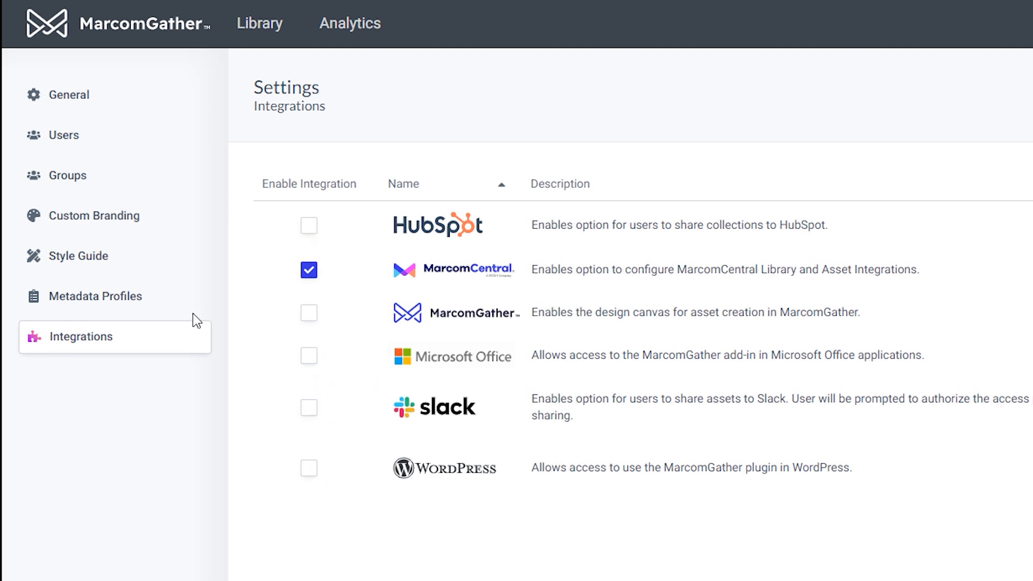
pyautogui.click(164, 304)
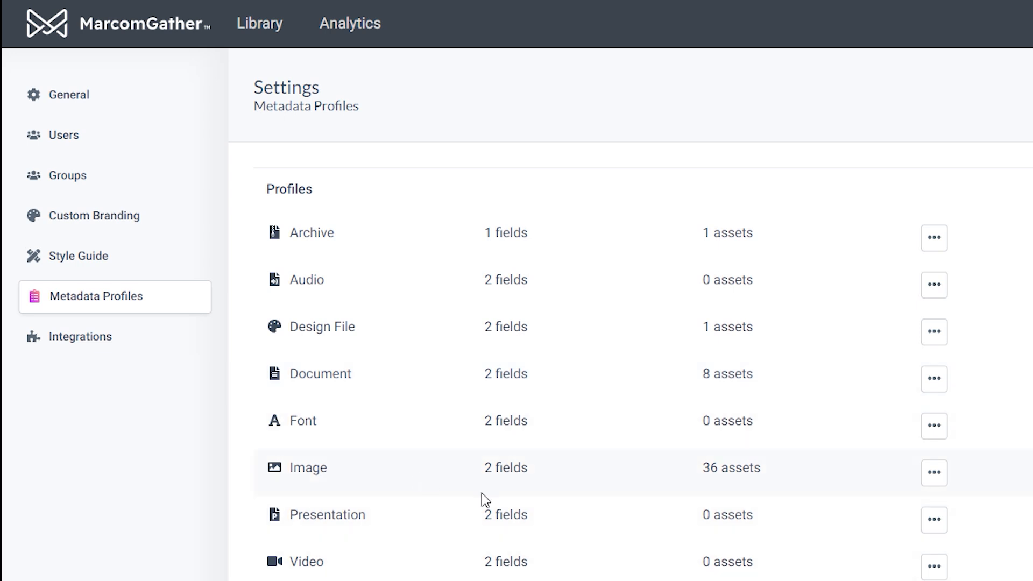
# Step: Edit the Image metadata profile and make its Author field required
pyautogui.click(939, 476)
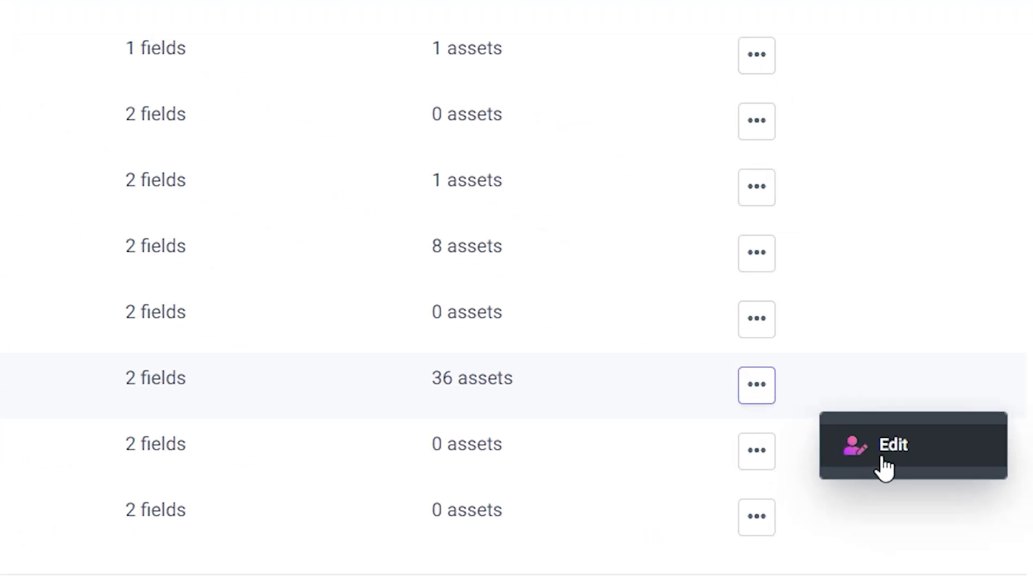
pyautogui.click(888, 452)
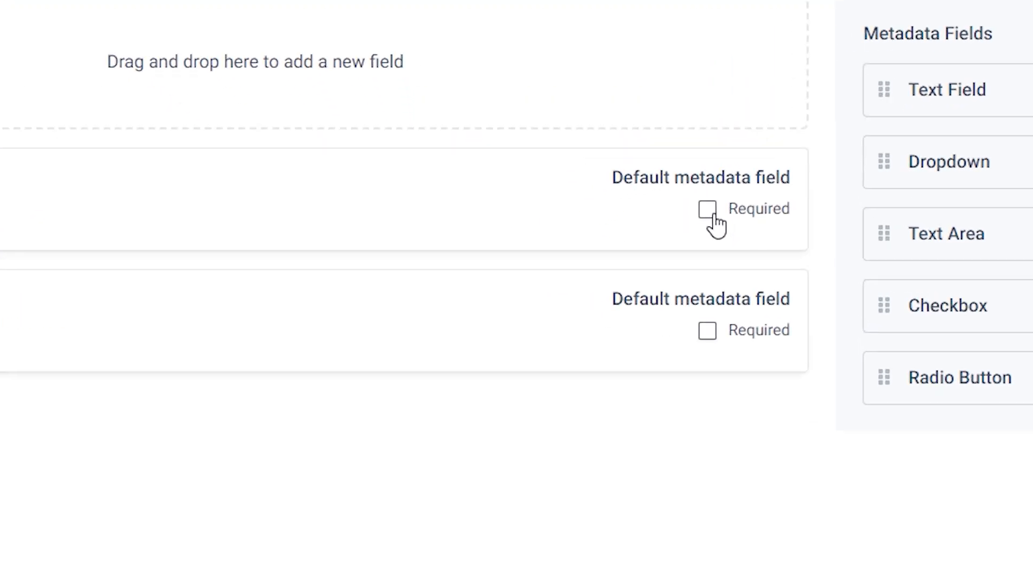
pyautogui.click(715, 214)
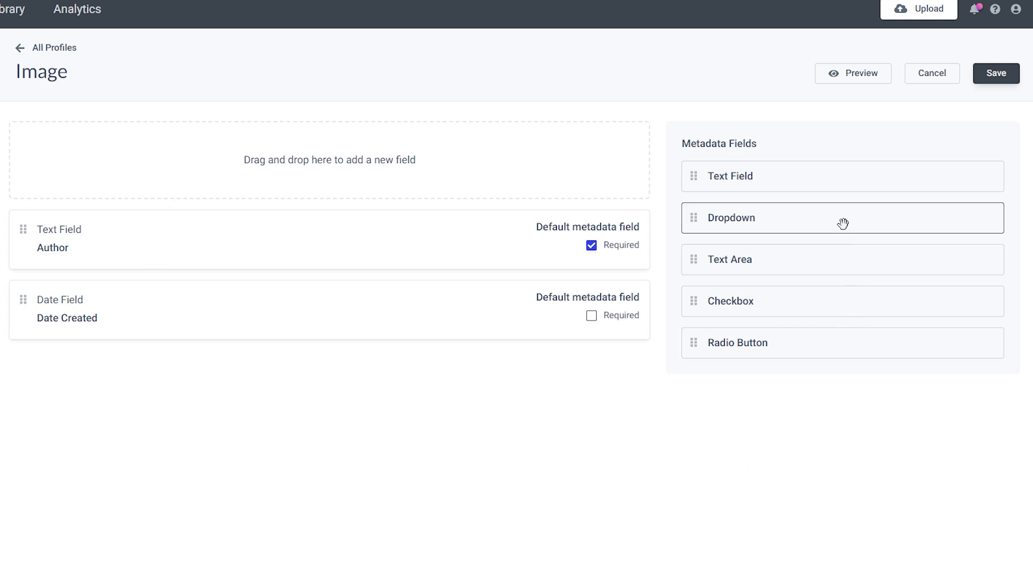
# Step: Add an 'Internal or External Use?' dropdown with options Internal and External, deleting the empty third option
pyautogui.moveTo(843, 221); pyautogui.dragTo(102, 141)
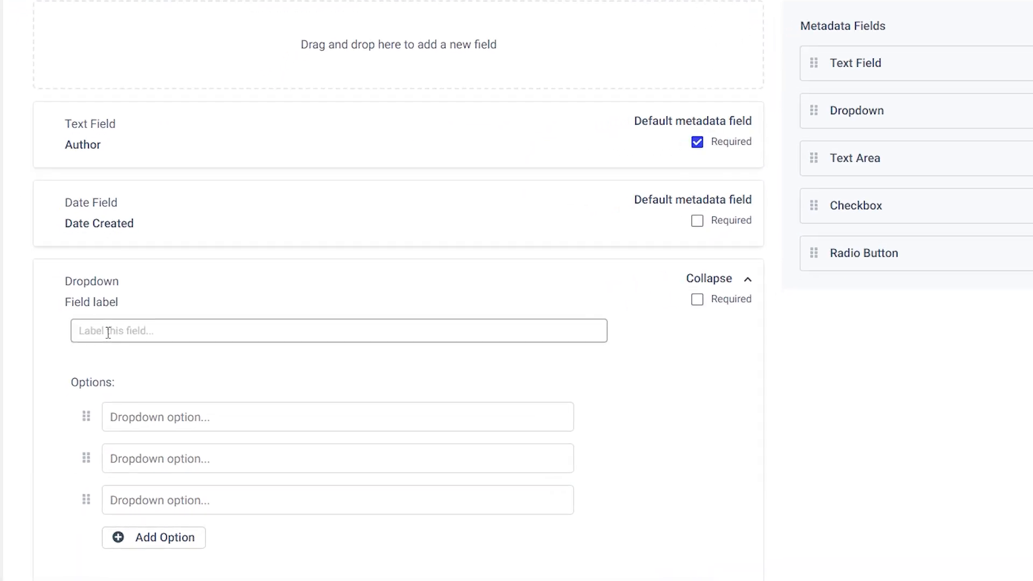
pyautogui.write('Internal or External Use?')
pyautogui.click(163, 417)
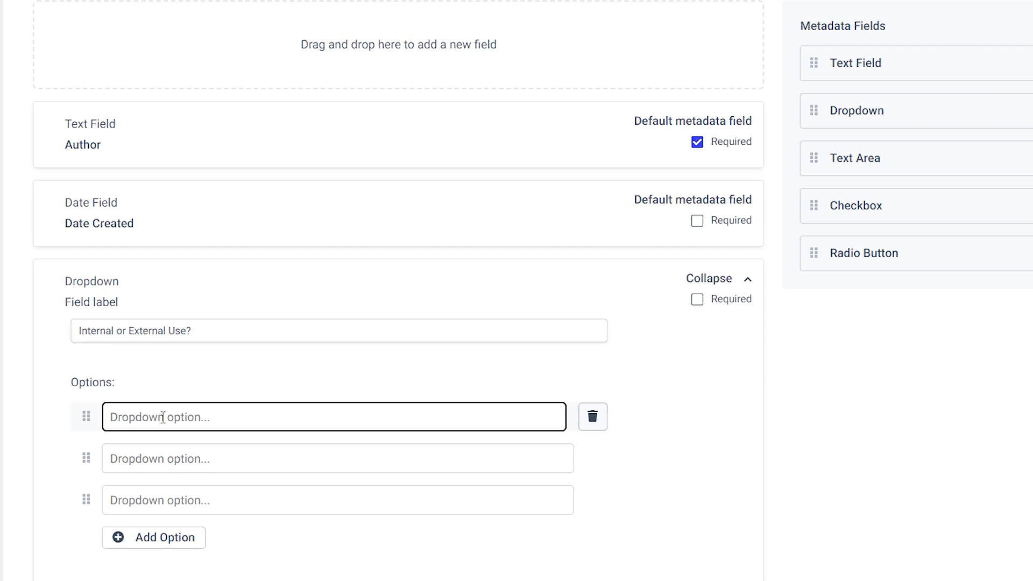
pyautogui.write('Internal')
pyautogui.press('Tab')
pyautogui.write('Externa')
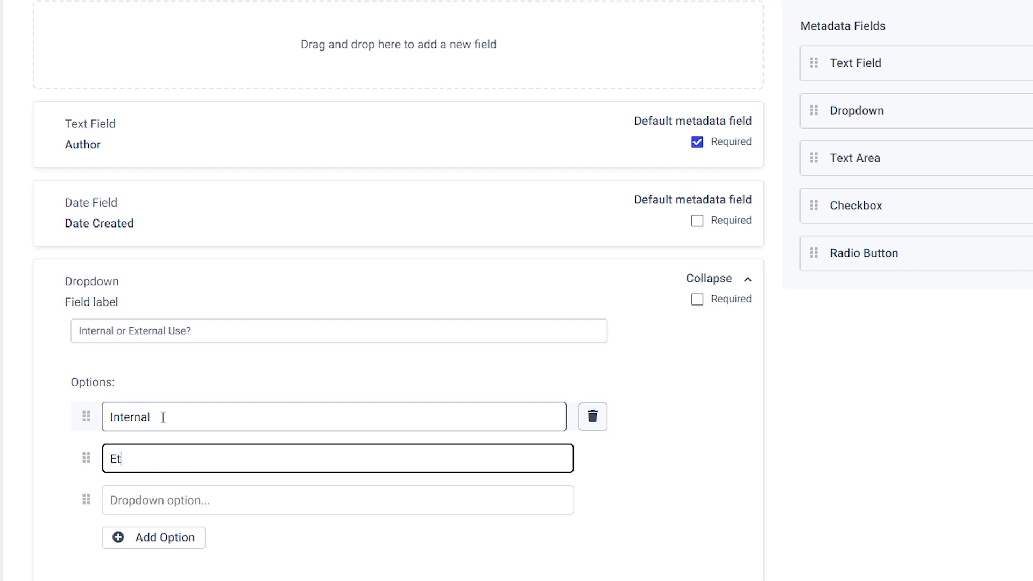
pyautogui.write('l')
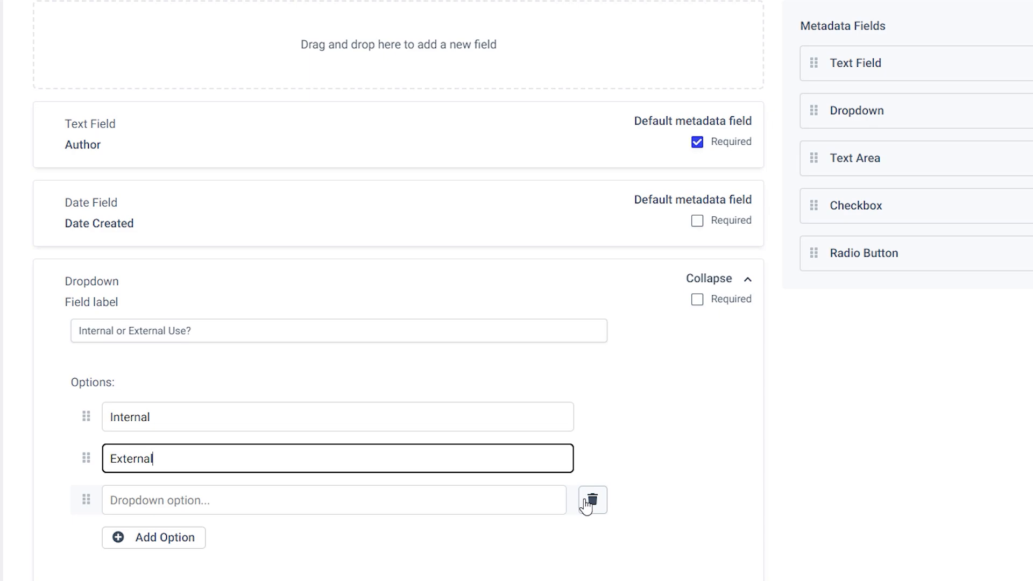
pyautogui.click(590, 501)
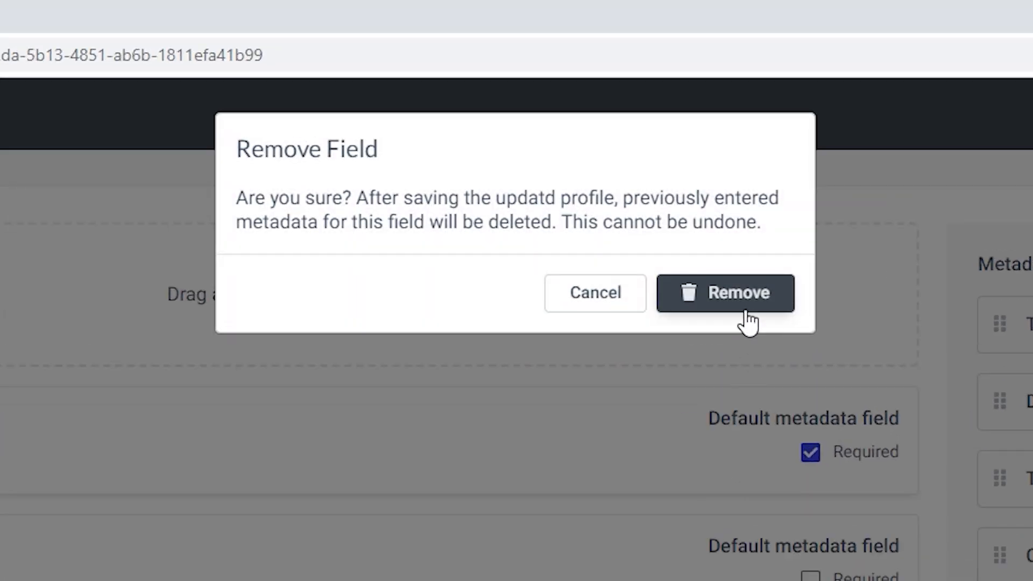
pyautogui.click(748, 312)
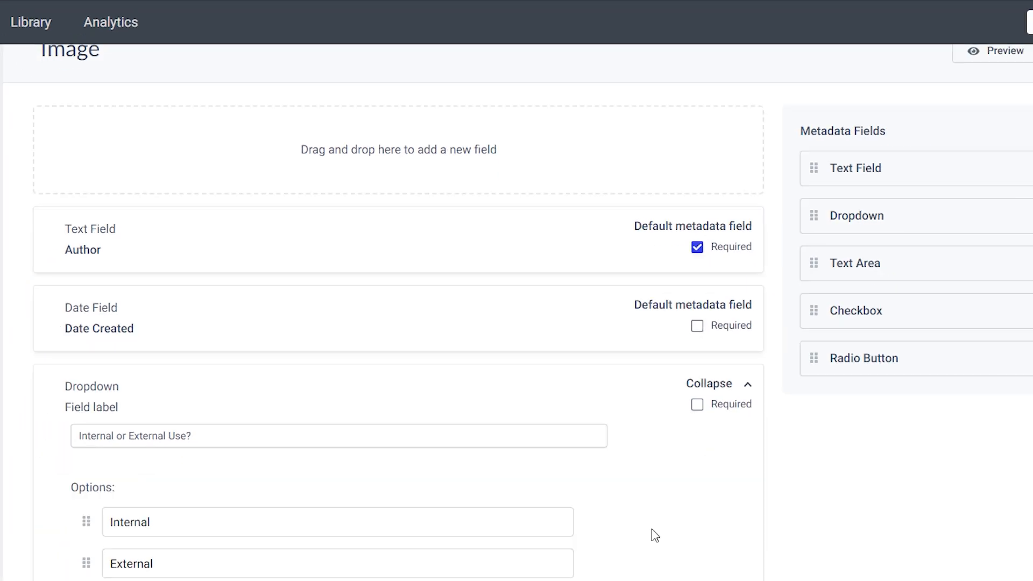
pyautogui.scroll(1, 654, 535)
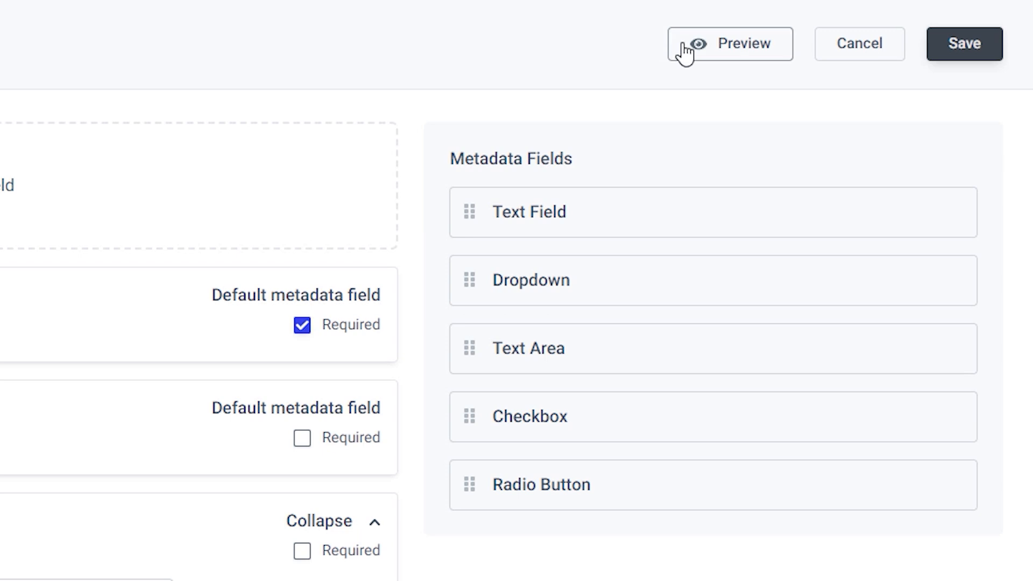
# Step: Preview the Image metadata form and check the Internal or External Use? dropdown choices
pyautogui.click(685, 52)
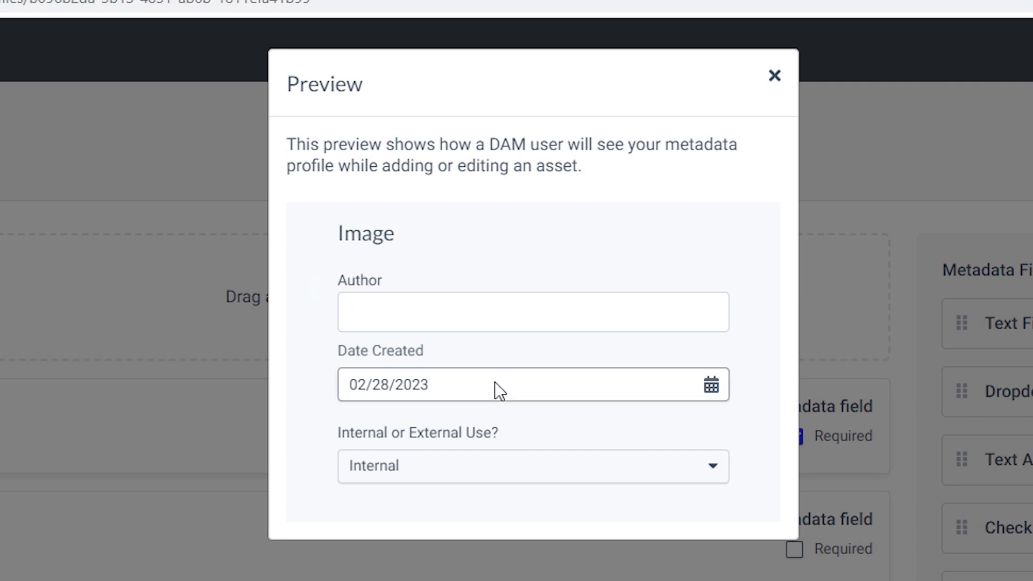
pyautogui.click(513, 474)
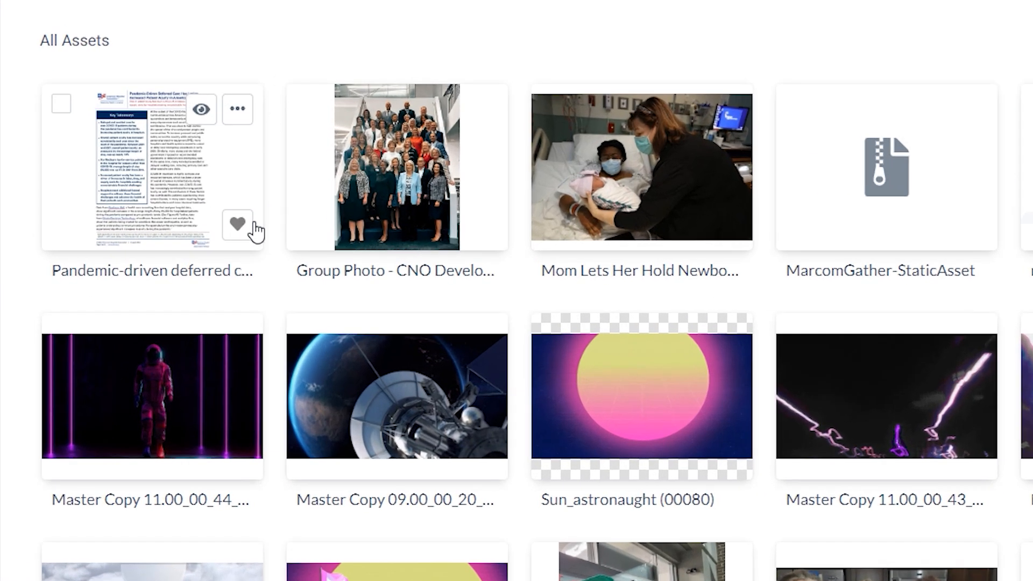
# Step: Favorite the first asset, check it under My Favorites, then return to All Assets and start an upload
pyautogui.click(276, 254)
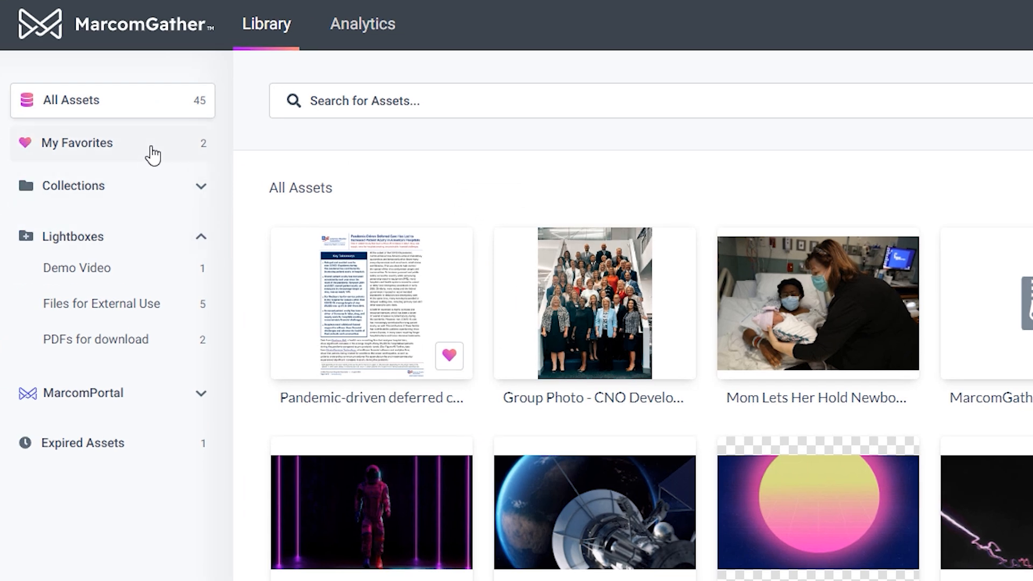
pyautogui.click(153, 155)
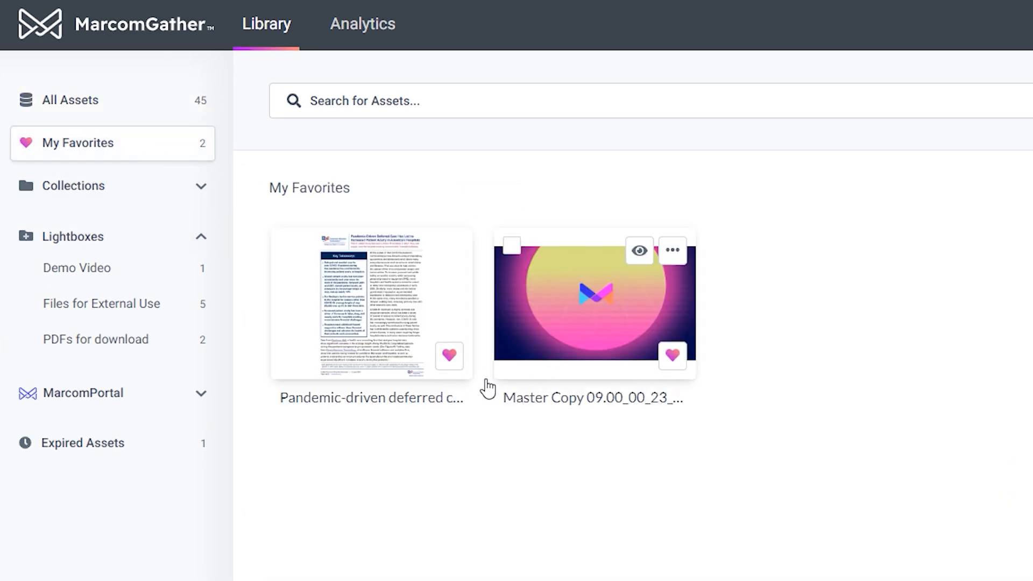
pyautogui.click(69, 100)
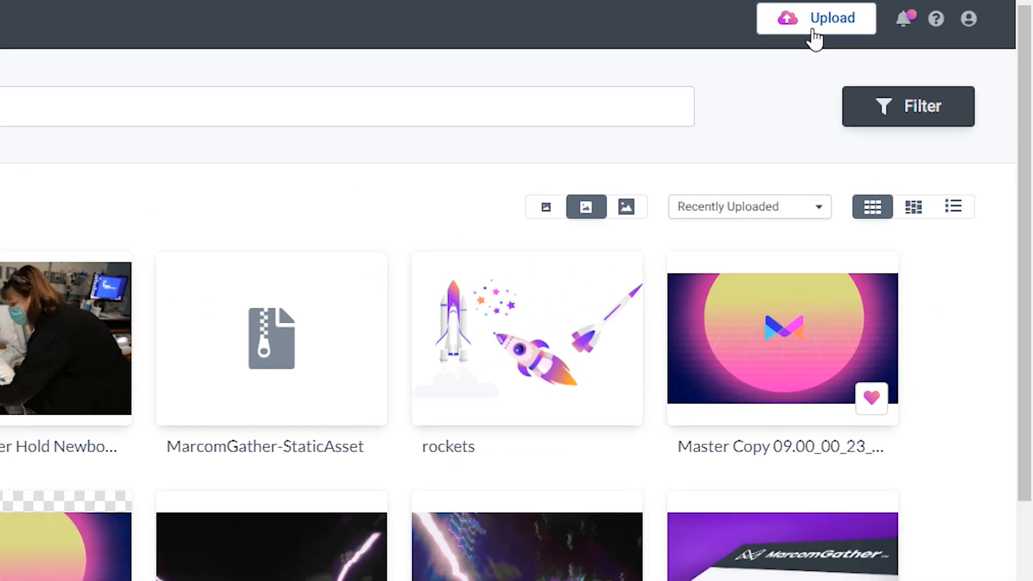
pyautogui.click(814, 32)
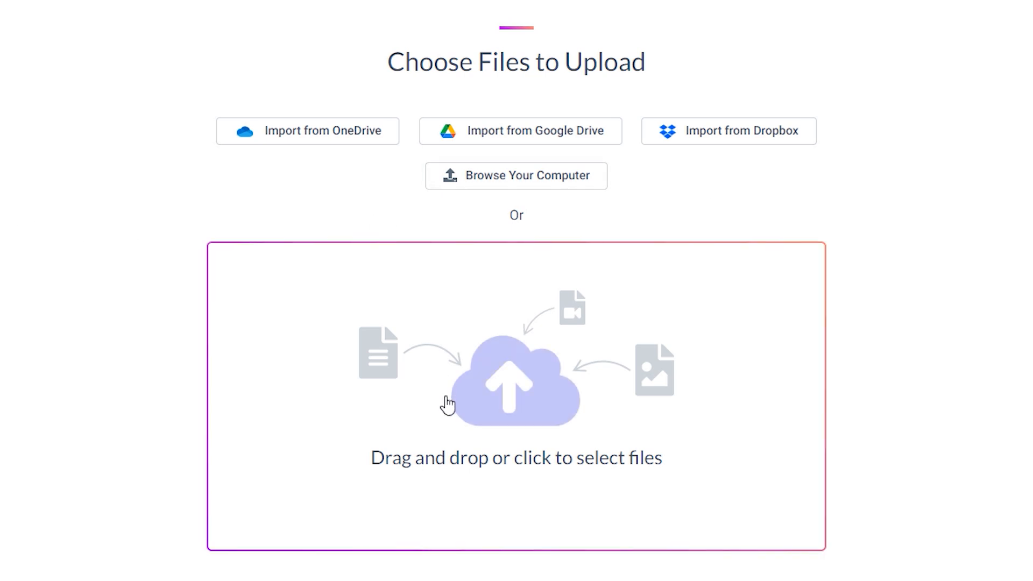
# Step: Upload Planning_2.jpg from the computer
pyautogui.click(489, 185)
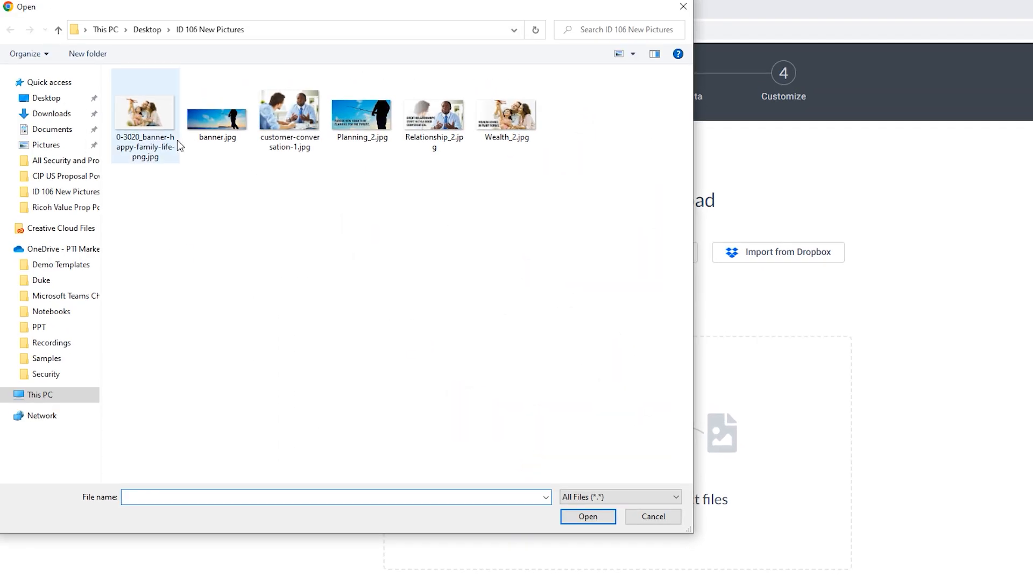
pyautogui.click(356, 122)
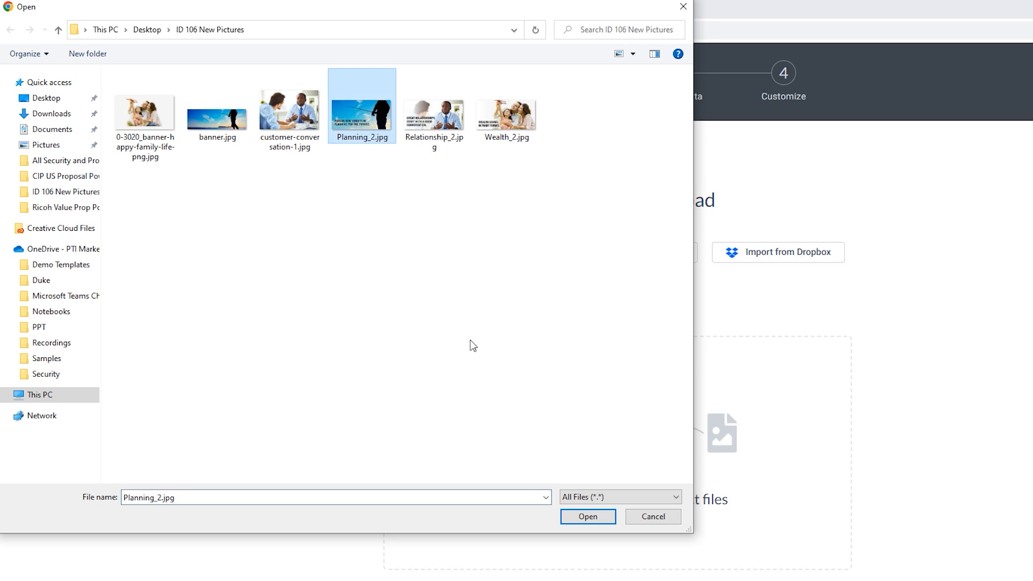
pyautogui.click(588, 516)
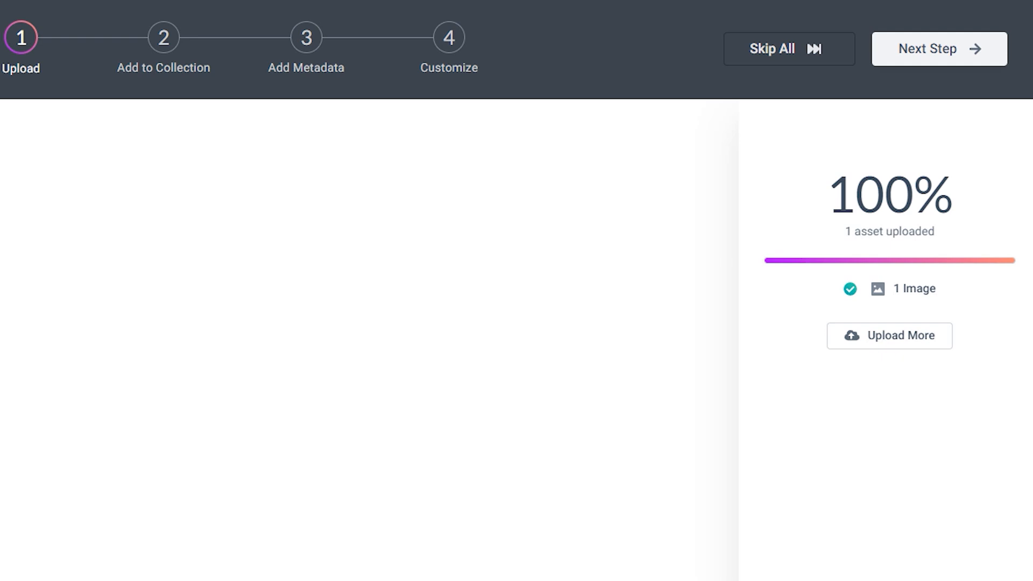
# Step: Add the uploaded image to Sub Collection Example under Connected Library 1
pyautogui.click(891, 62)
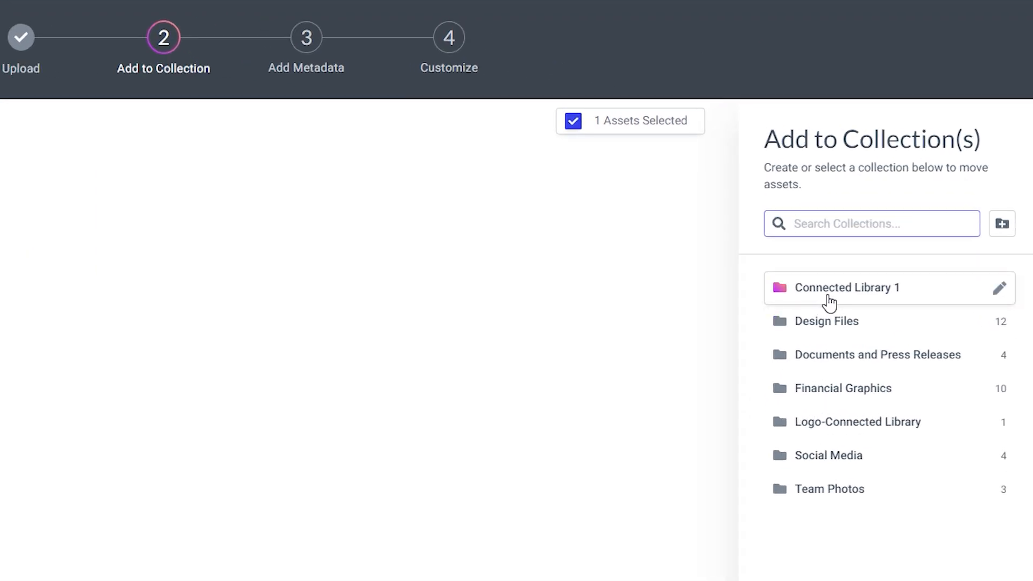
pyautogui.click(829, 303)
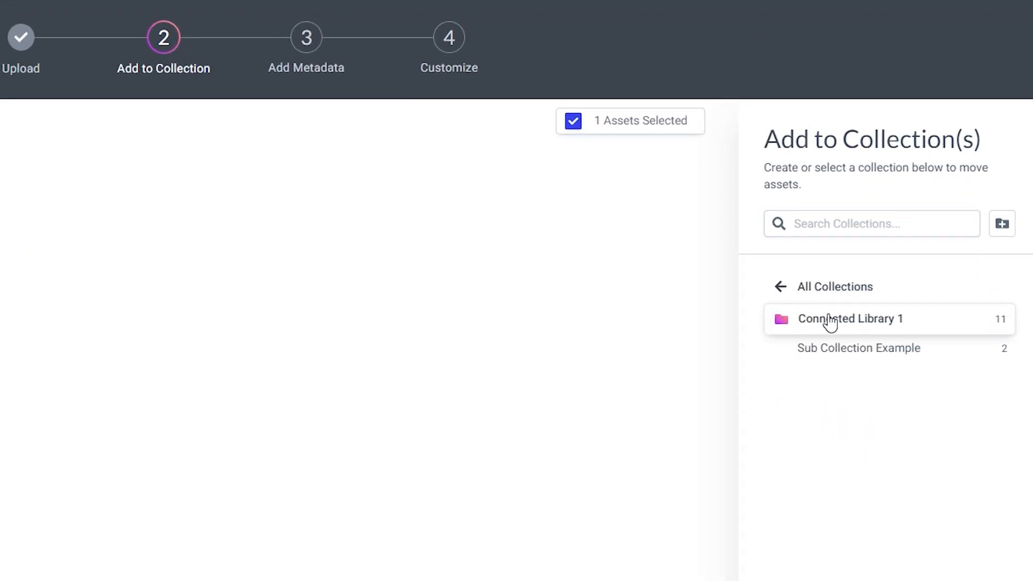
pyautogui.click(837, 356)
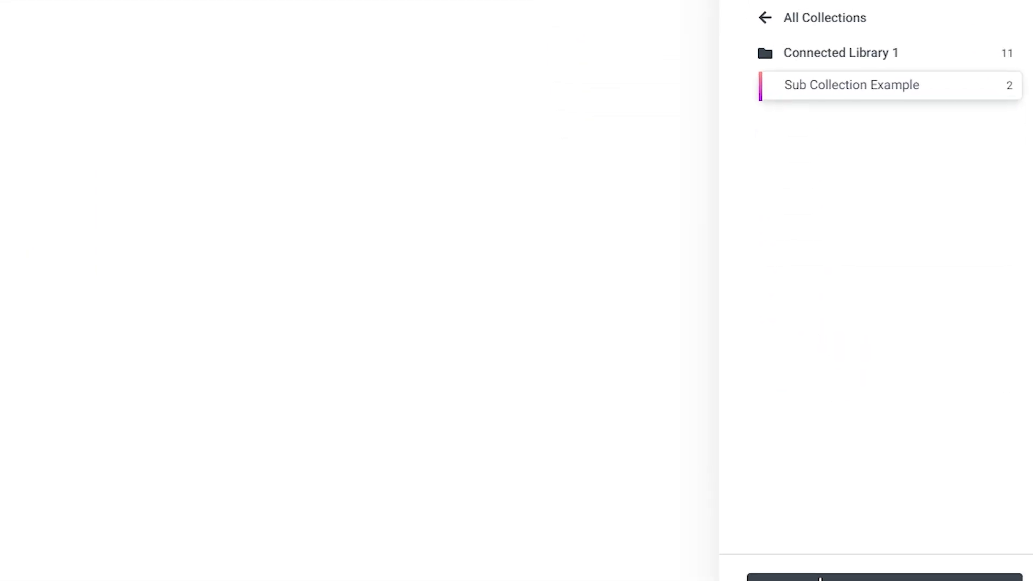
pyautogui.click(793, 554)
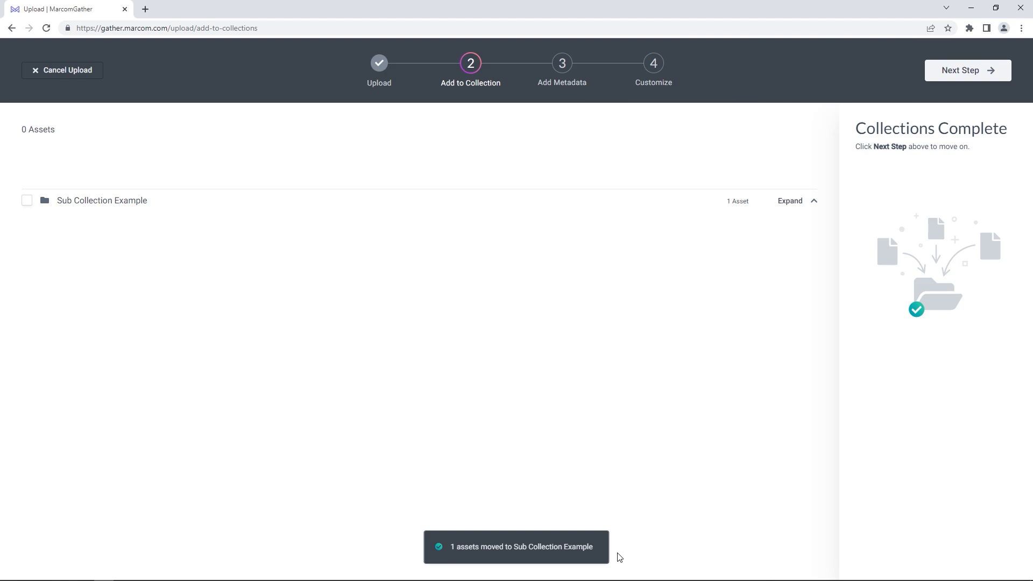
# Step: Enter the author name and apply tags fishing, future, wealth and management to the asset
pyautogui.click(968, 70)
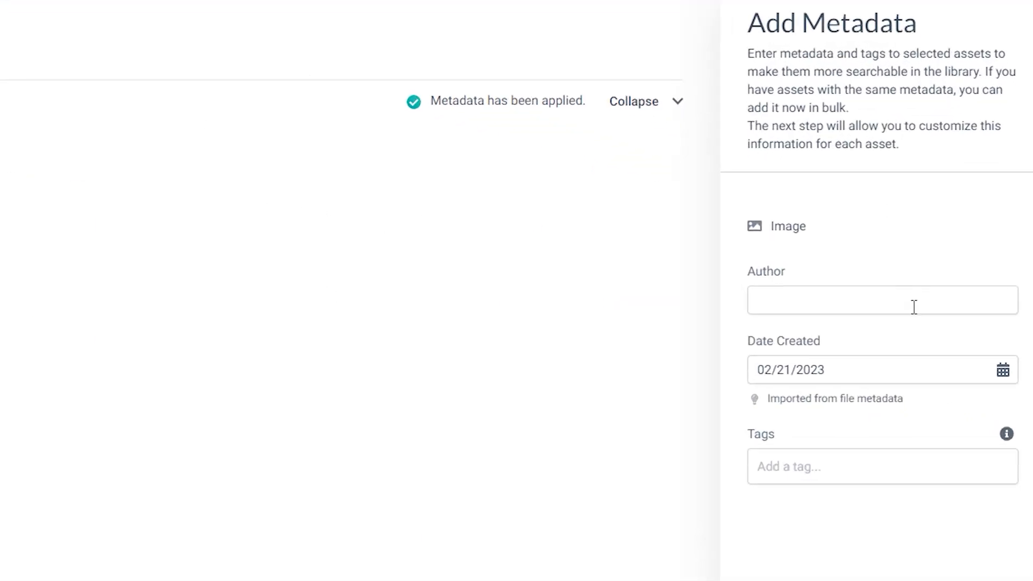
pyautogui.click(803, 297)
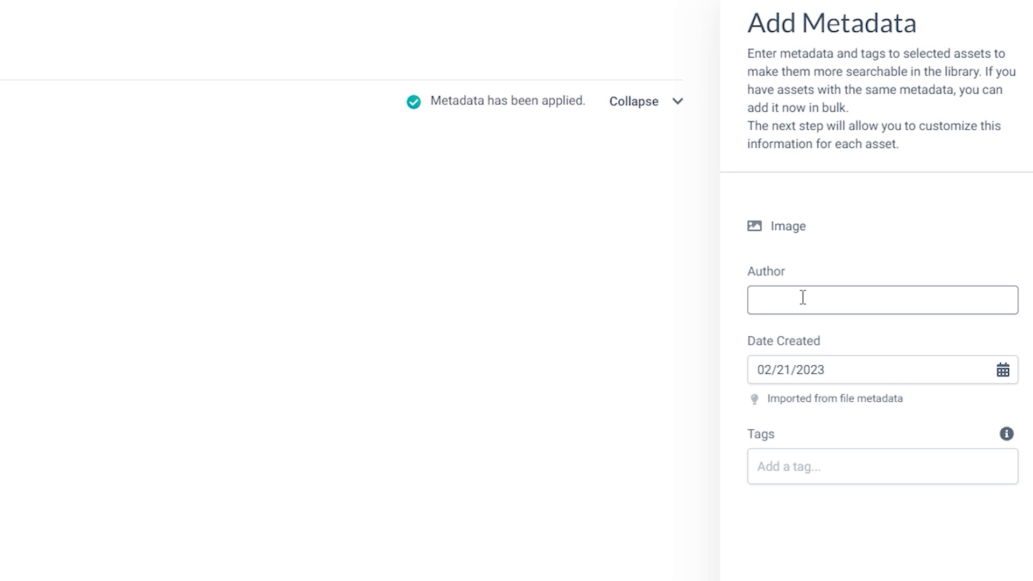
pyautogui.write('John Smith')
pyautogui.click(800, 472)
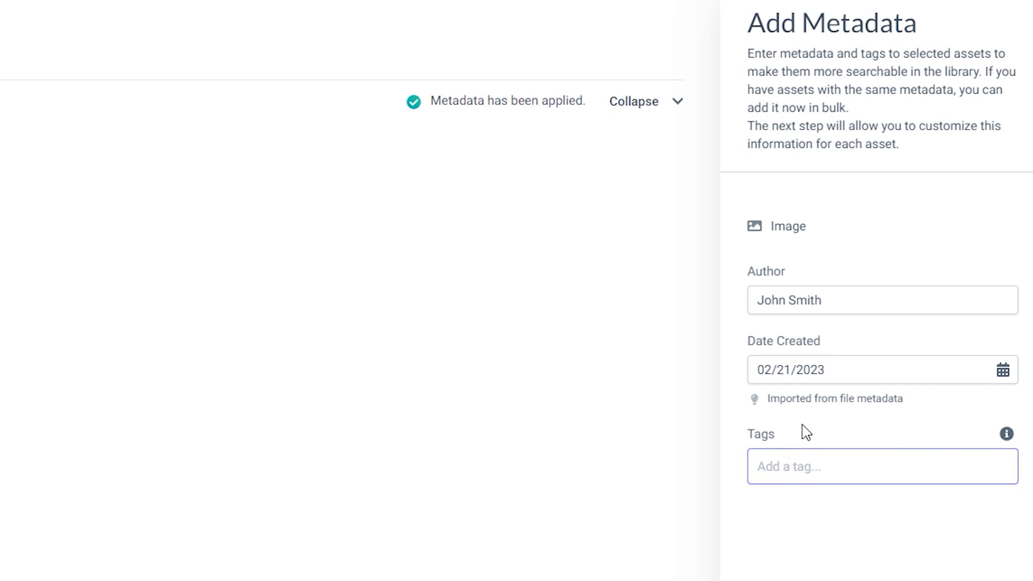
pyautogui.write('fishing, tutu')
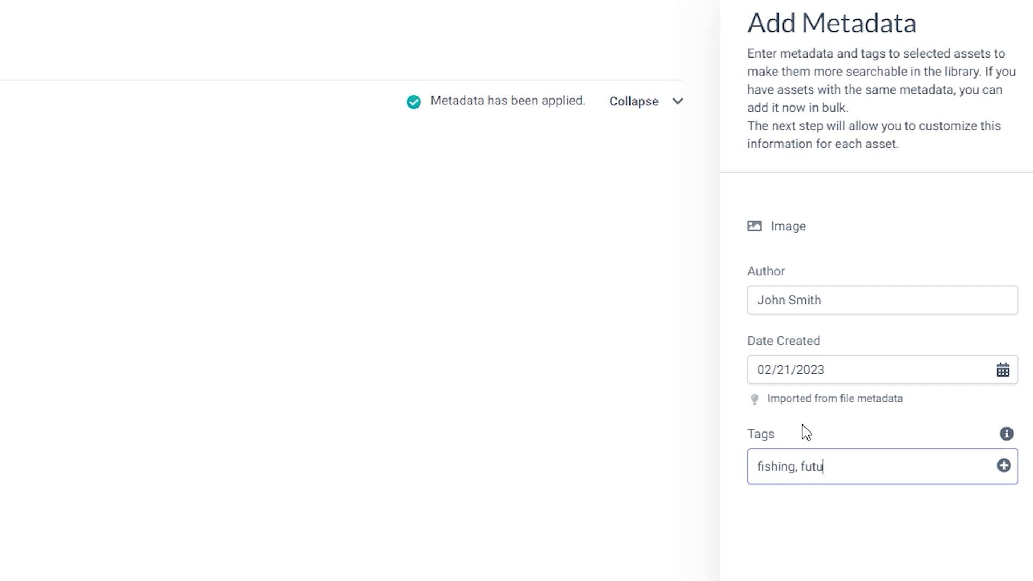
pyautogui.write('re, wealth, management')
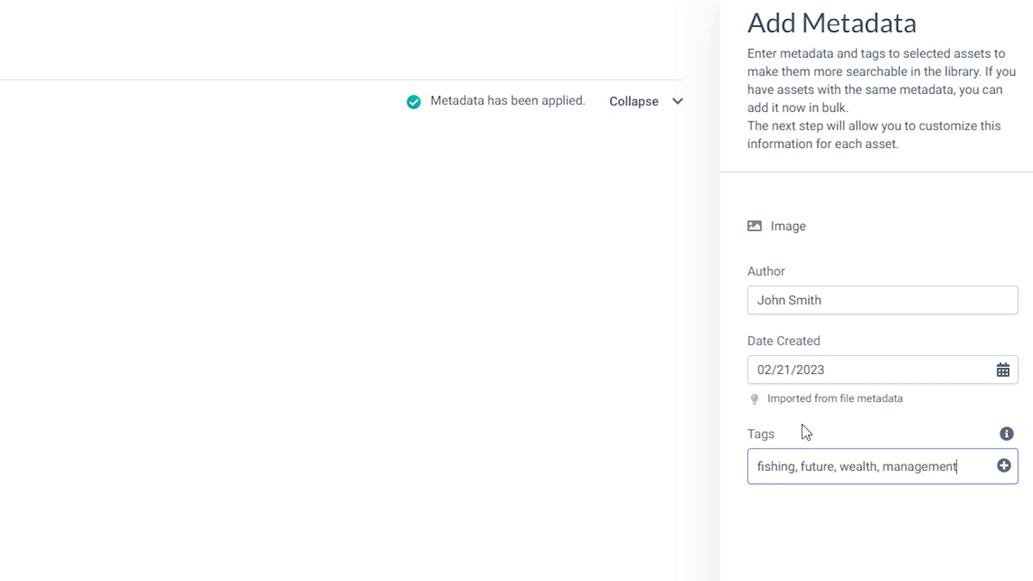
pyautogui.click(1004, 466)
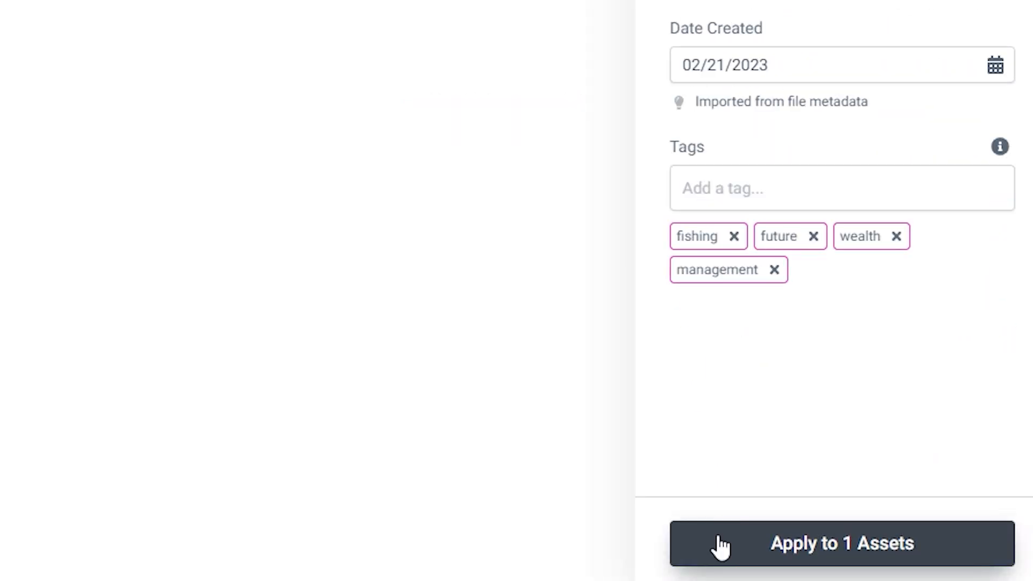
pyautogui.click(721, 546)
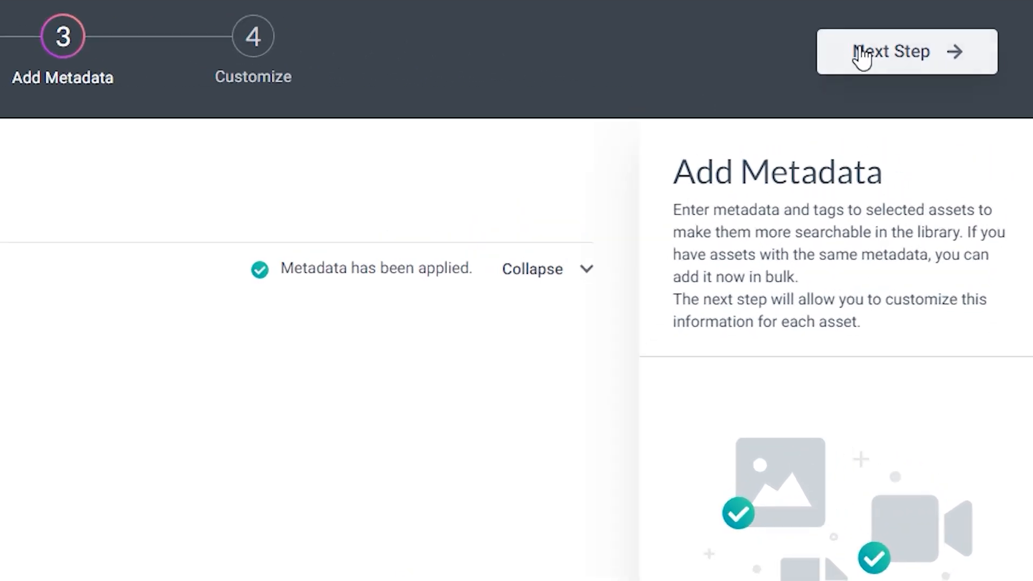
pyautogui.click(863, 53)
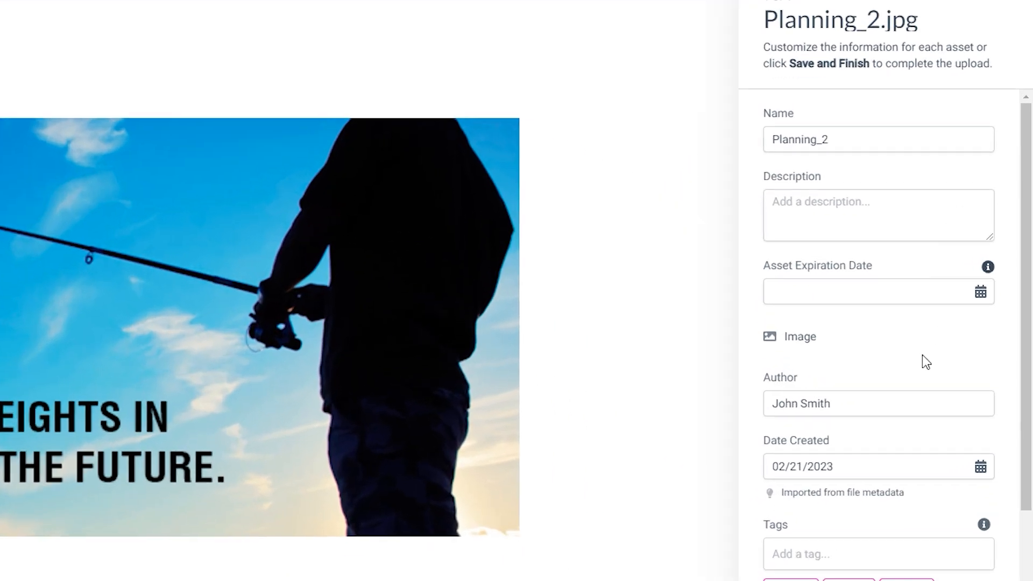
# Step: Remove the white auto-tag and set the description to 'Profile of man fishing'
pyautogui.scroll(-2, 922, 355)
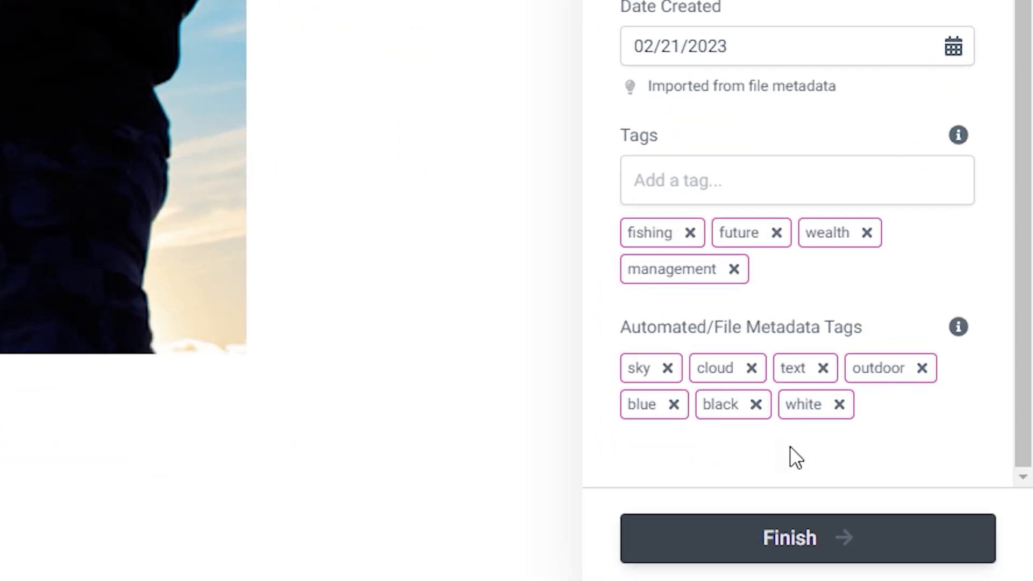
pyautogui.click(839, 405)
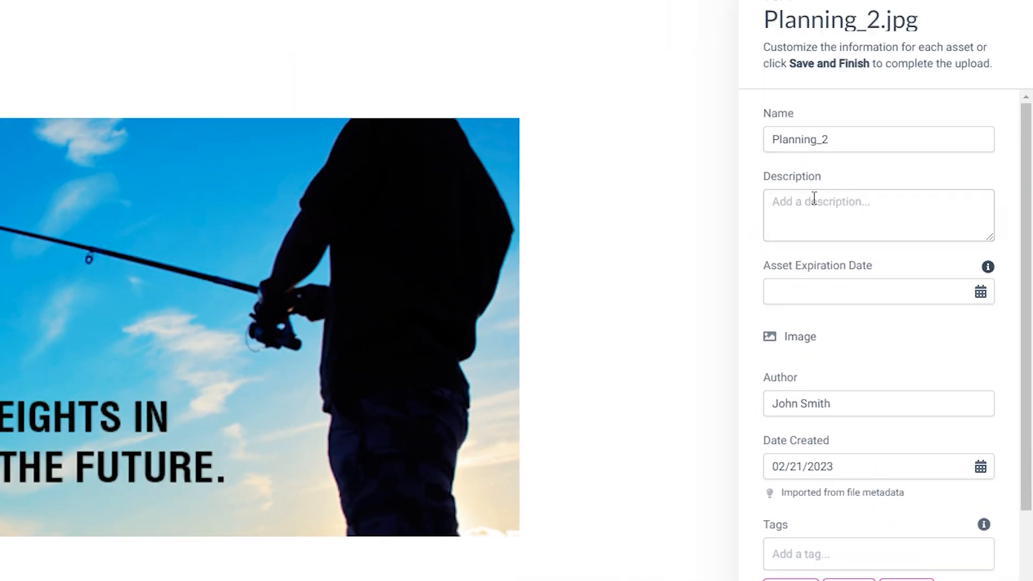
pyautogui.click(814, 198)
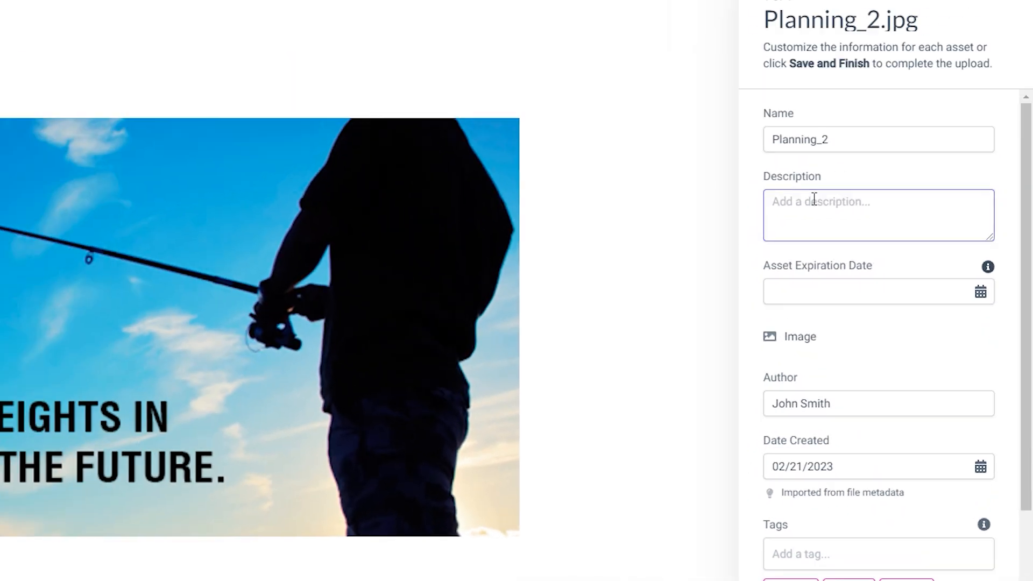
pyautogui.write('Profile of man fishing')
# Step: Rename the asset to 'Fishing Banner', leave expiration unset, and finish the upload
pyautogui.moveTo(828, 139); pyautogui.dragTo(753, 143)
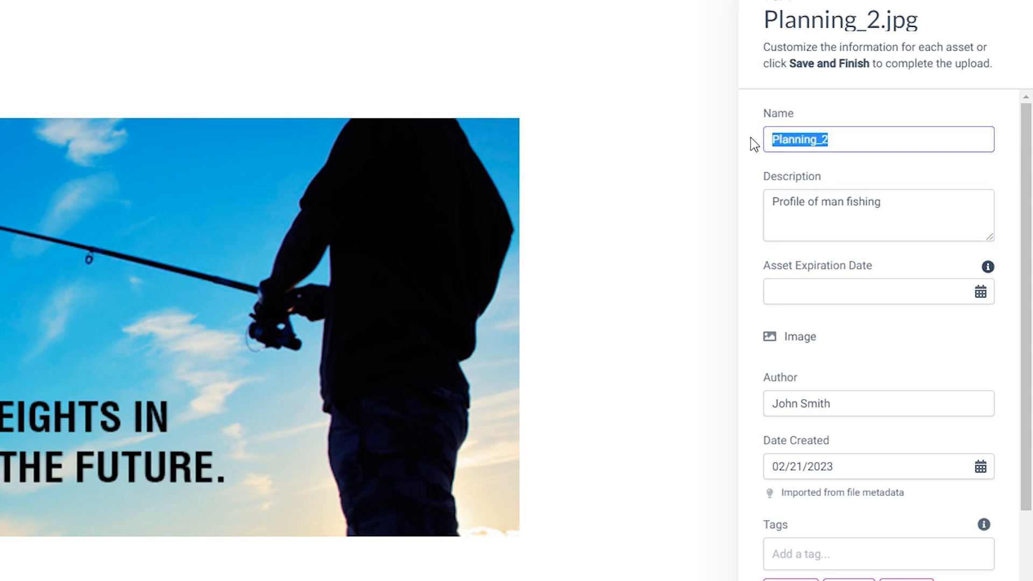
pyautogui.write('Fishing Banner')
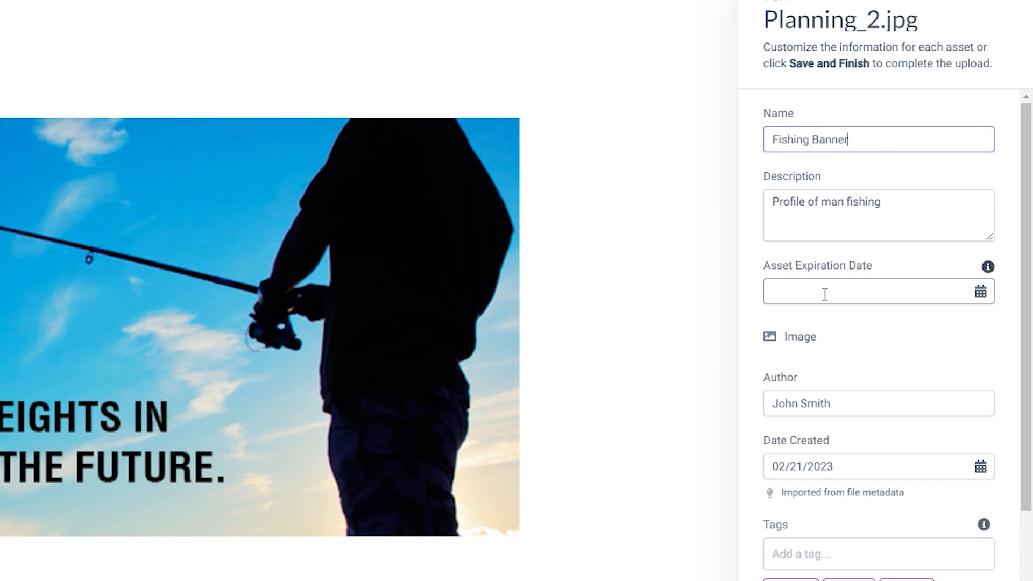
pyautogui.click(825, 294)
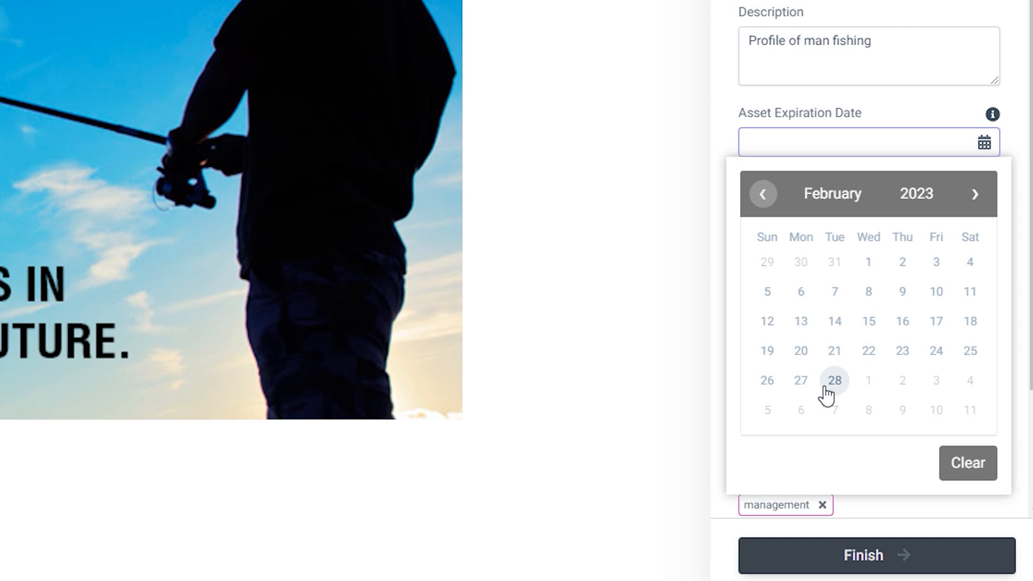
pyautogui.click(695, 309)
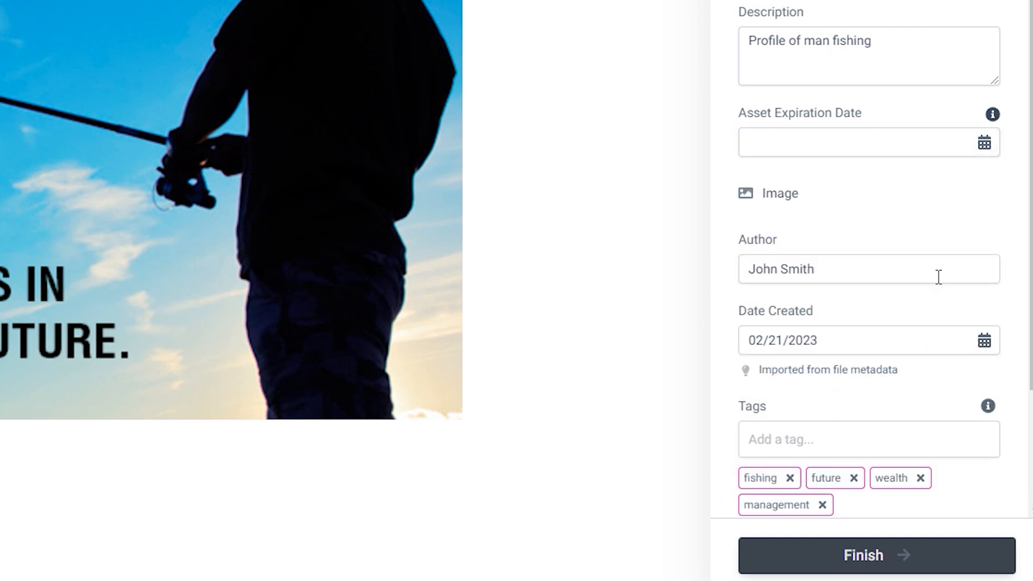
pyautogui.click(768, 565)
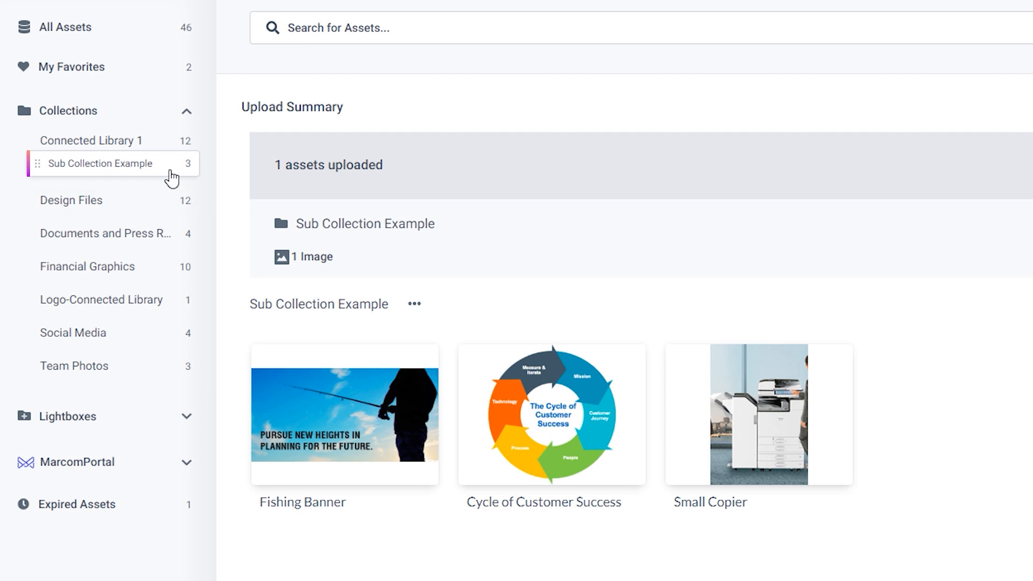
# Step: Open the Fishing Banner's edit view on its Comments tab
pyautogui.moveTo(419, 375)
pyautogui.click(541, 207)
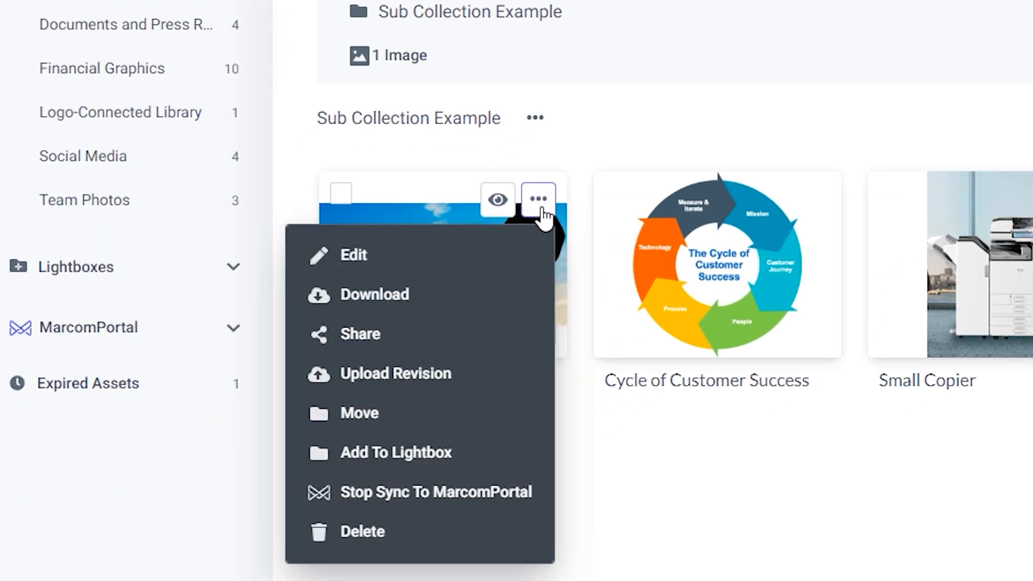
pyautogui.click(393, 261)
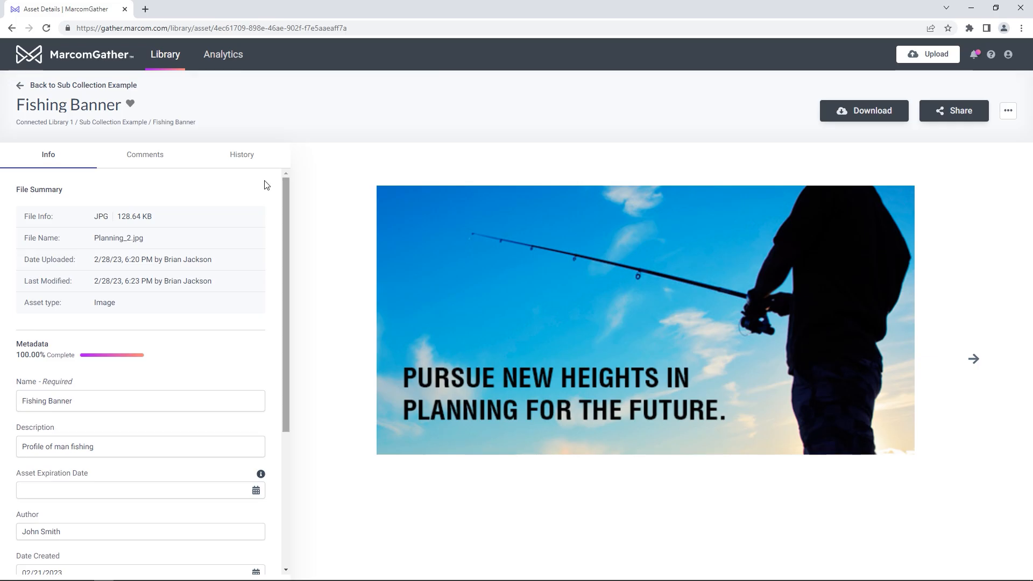
pyautogui.click(168, 156)
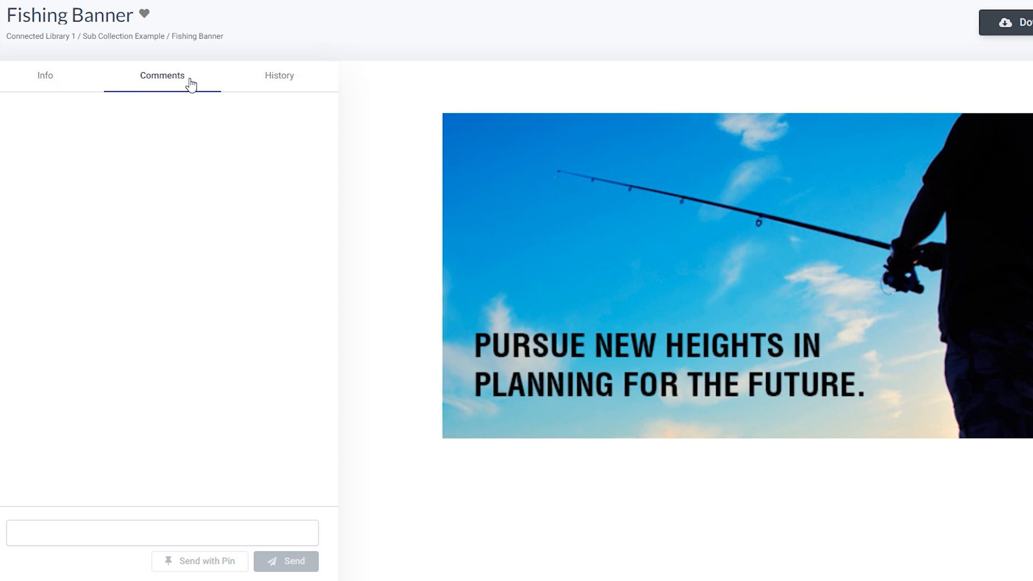
# Step: Post a pinned comment mentioning a teammate: 'please to lighten this background'
pyautogui.click(42, 528)
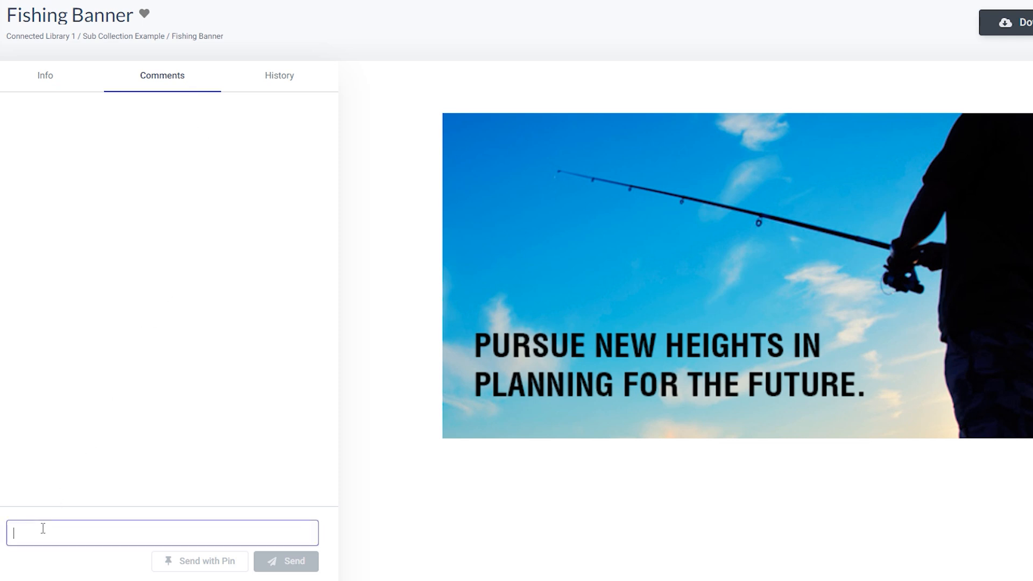
pyautogui.write('@')
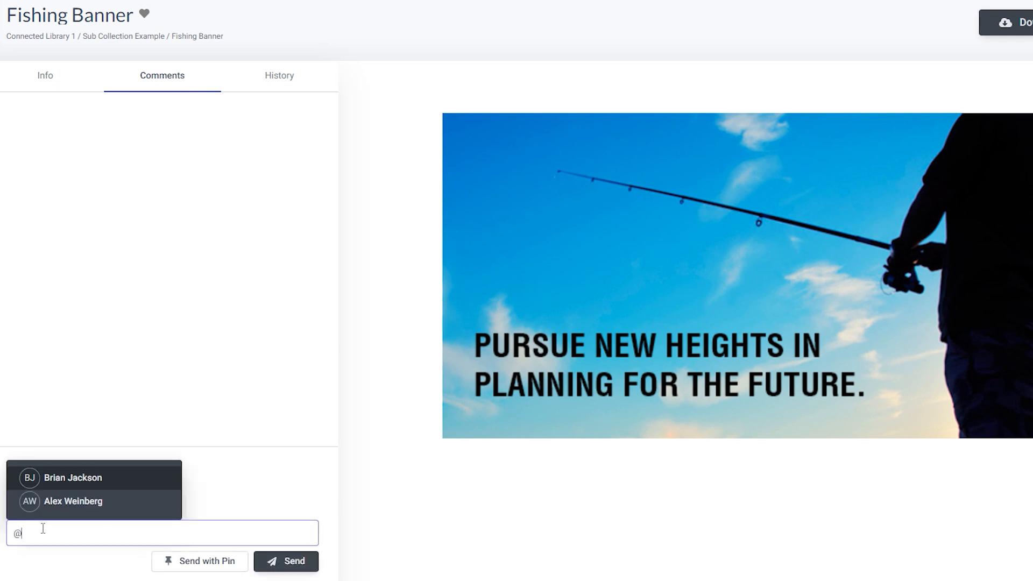
pyautogui.click(89, 508)
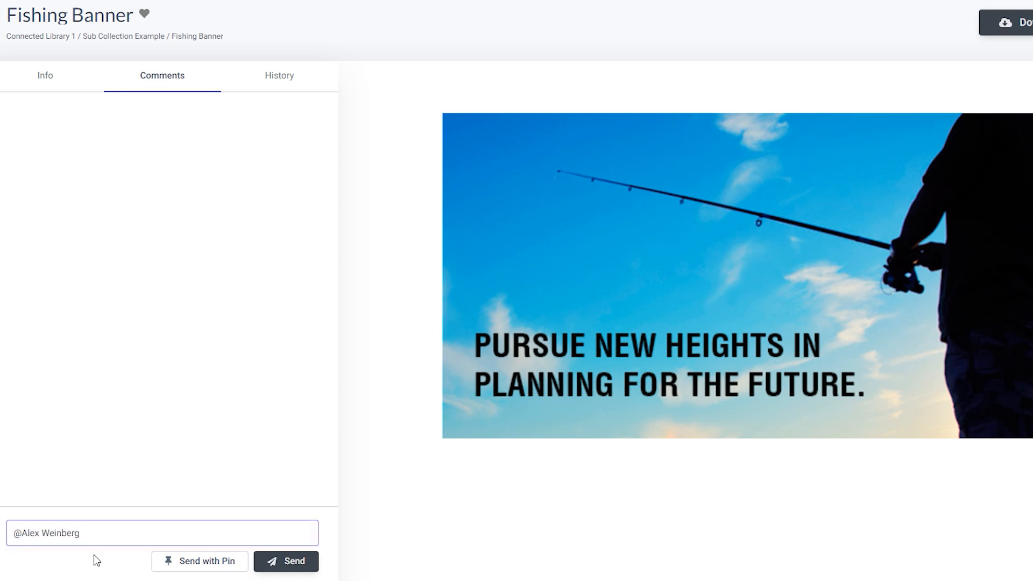
pyautogui.write('please to lighten this background')
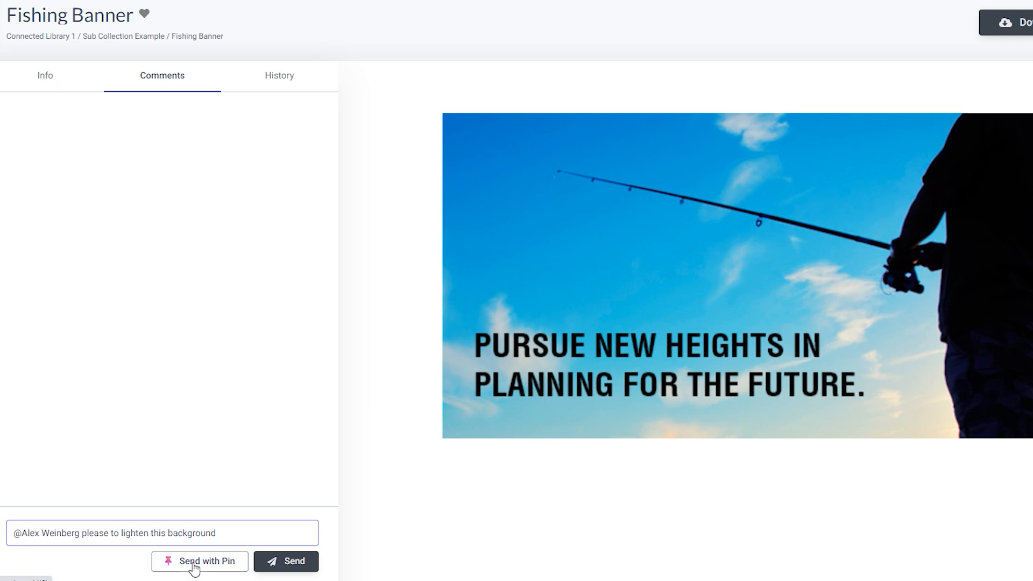
pyautogui.click(195, 564)
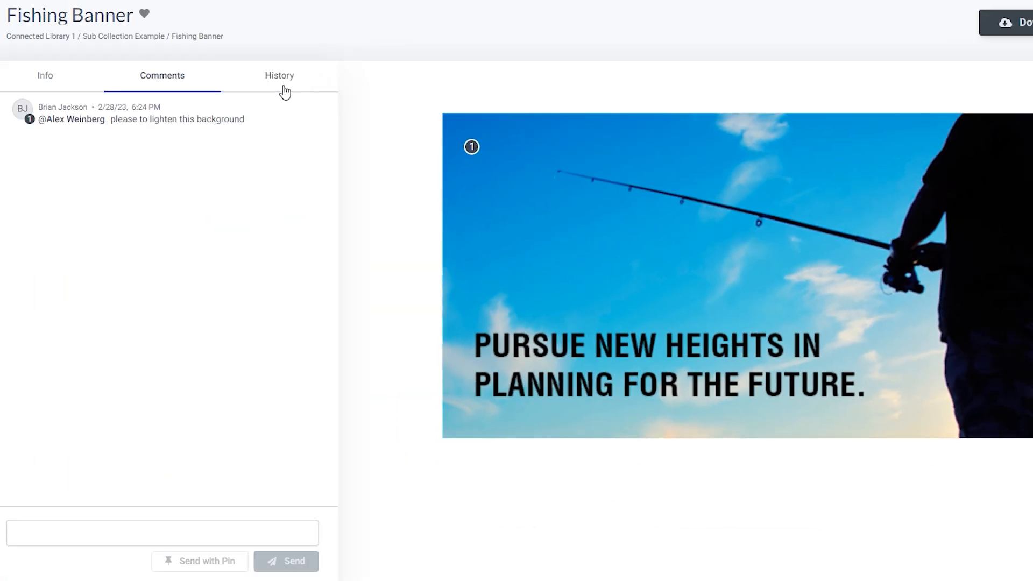
# Step: Check the Fishing Banner's version history, return to Sub Collection Example, then go to Analytics
pyautogui.click(285, 91)
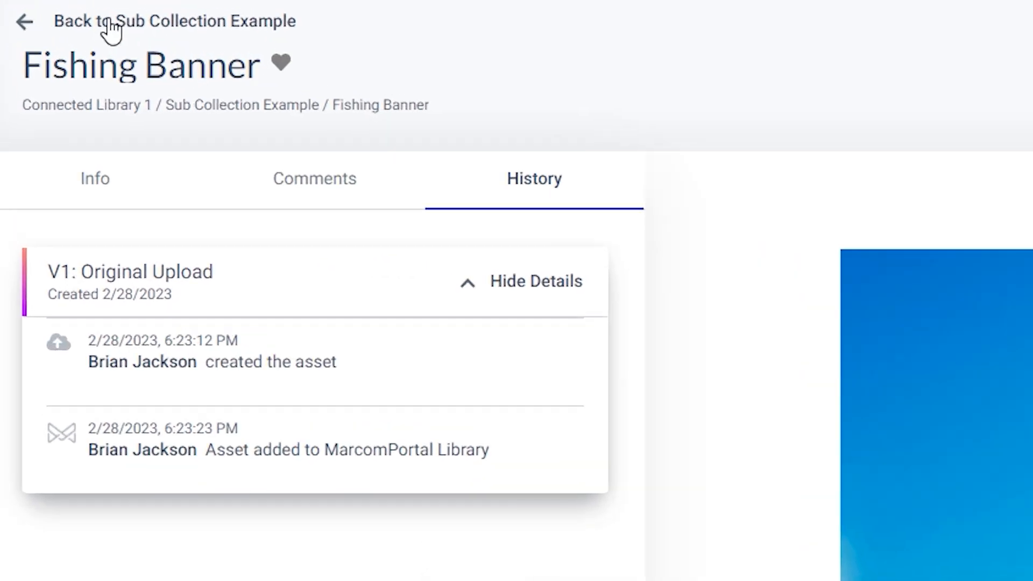
pyautogui.click(111, 29)
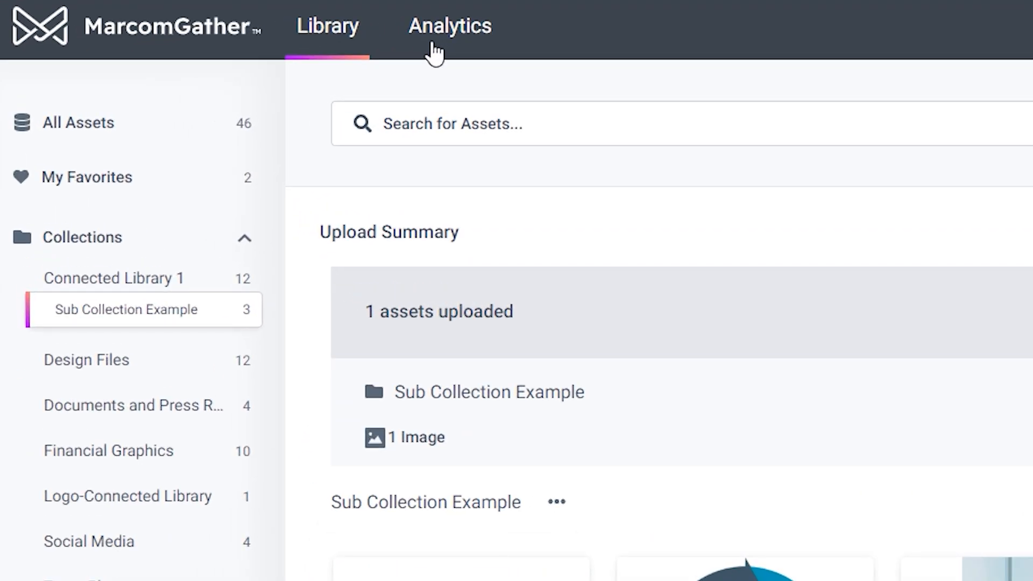
pyautogui.click(435, 52)
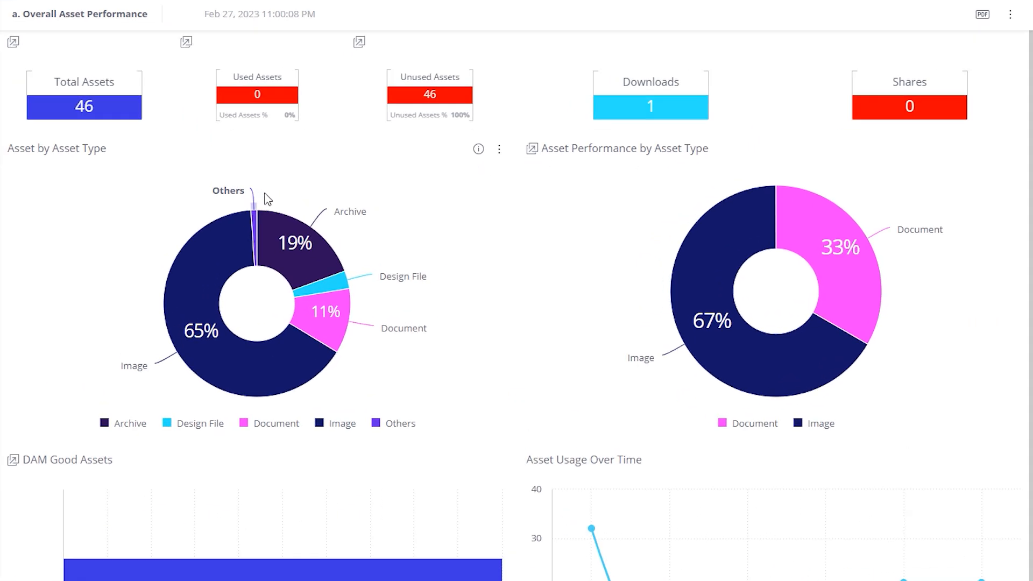
# Step: Inspect the Overall Asset Performance charts and dashboard list showing 46 total assets, all unused
pyautogui.moveTo(346, 258)
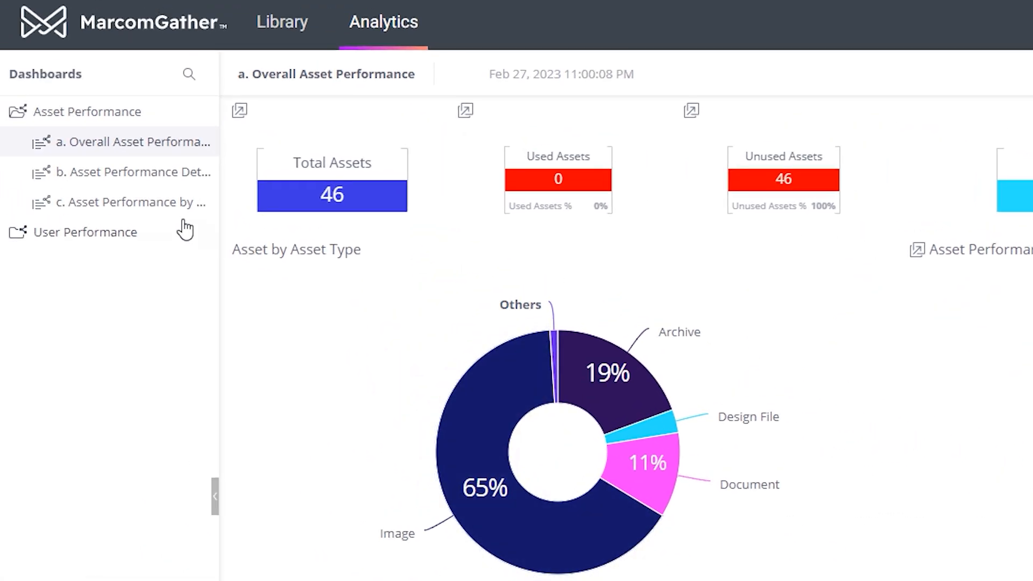
pyautogui.moveTo(14, 143)
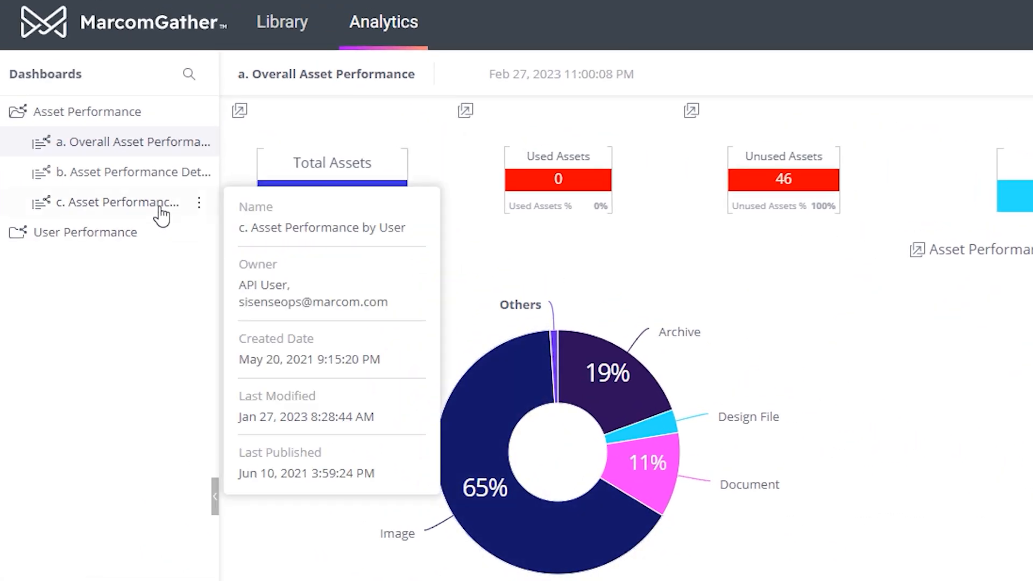